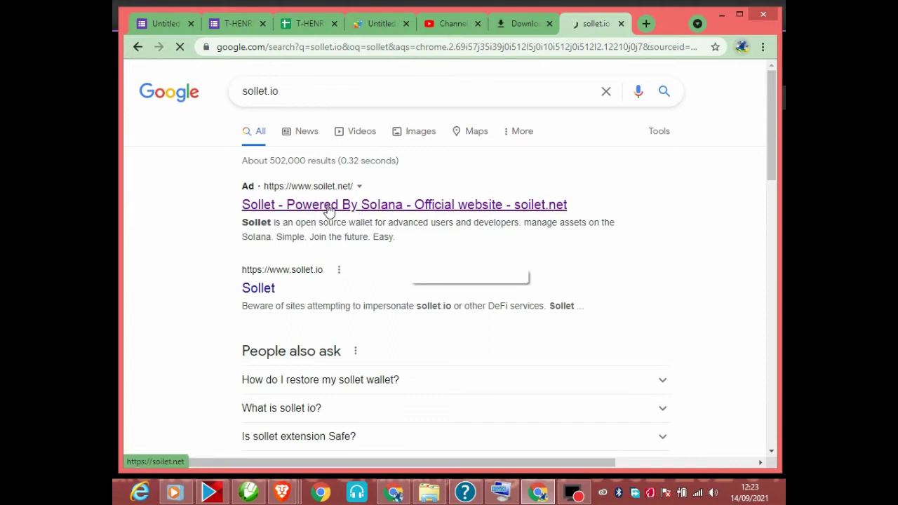
- Open the 'Sollet - Powered By Solana' ad result (soilet.net) in a new tab and switch to it
right_click(366, 207)
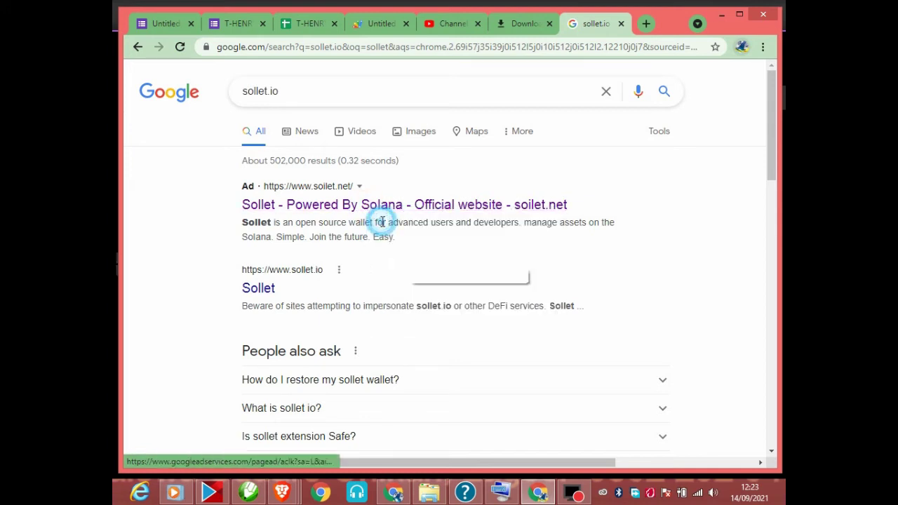
left_click(421, 218)
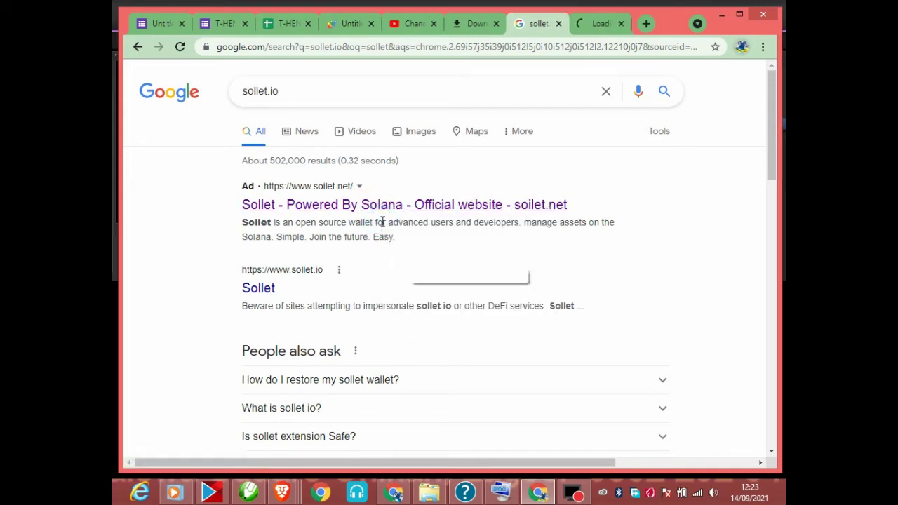
left_click(597, 24)
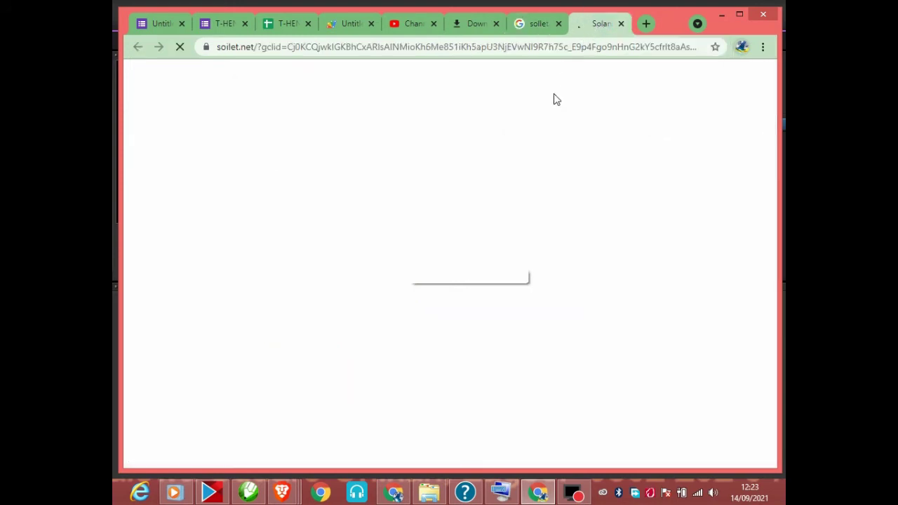
- Flip between the Google results tab and the Sollet Create New Wallet tab
left_click(540, 24)
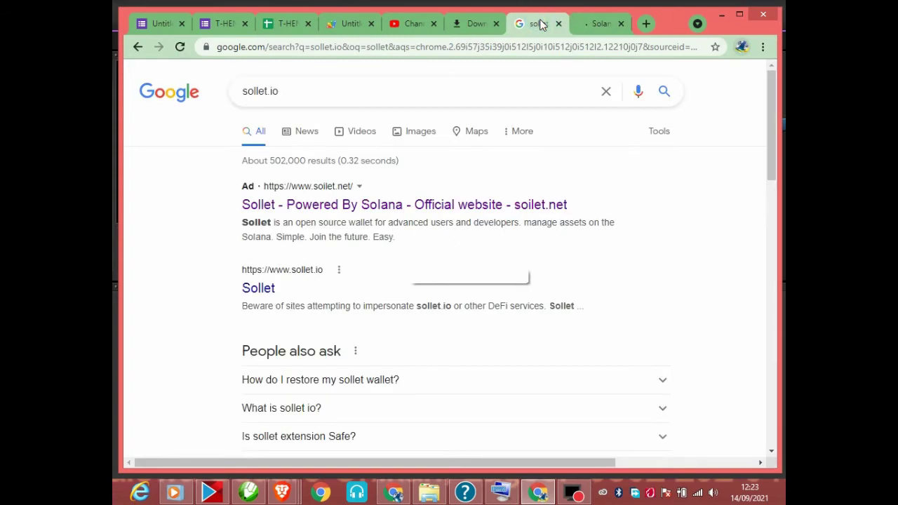
left_click(584, 26)
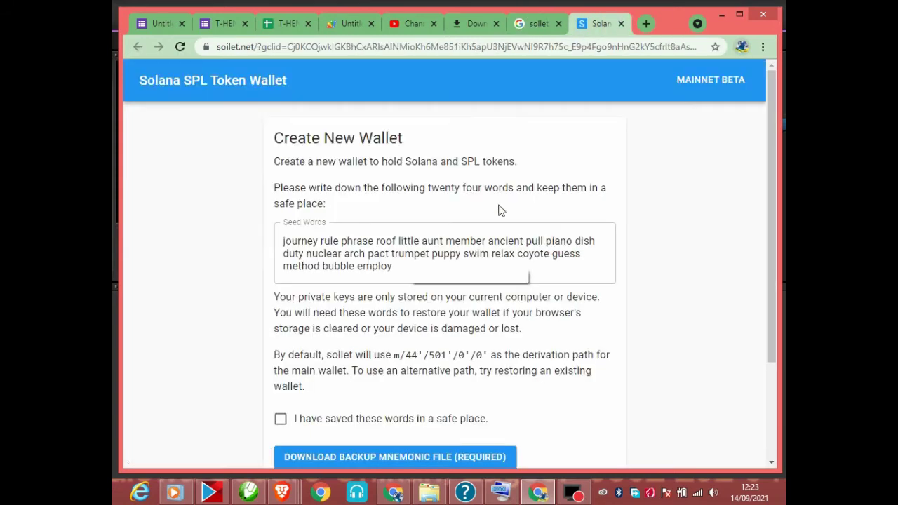
left_click(531, 26)
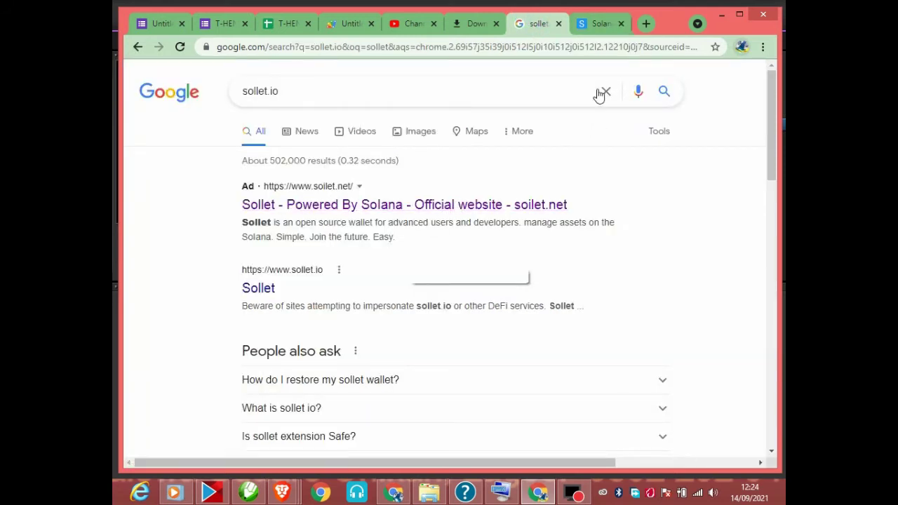
left_click(594, 24)
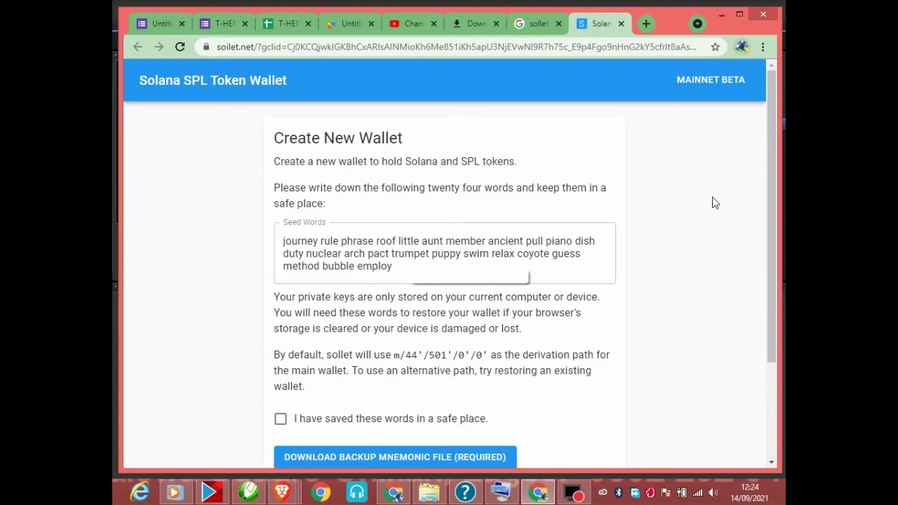
- Dismiss the WhatsApp notification and select all twenty-four seed words
mouse_move(767, 145)
left_mouse_down()
mouse_move(768, 215)
mouse_move(766, 132)
left_mouse_up()
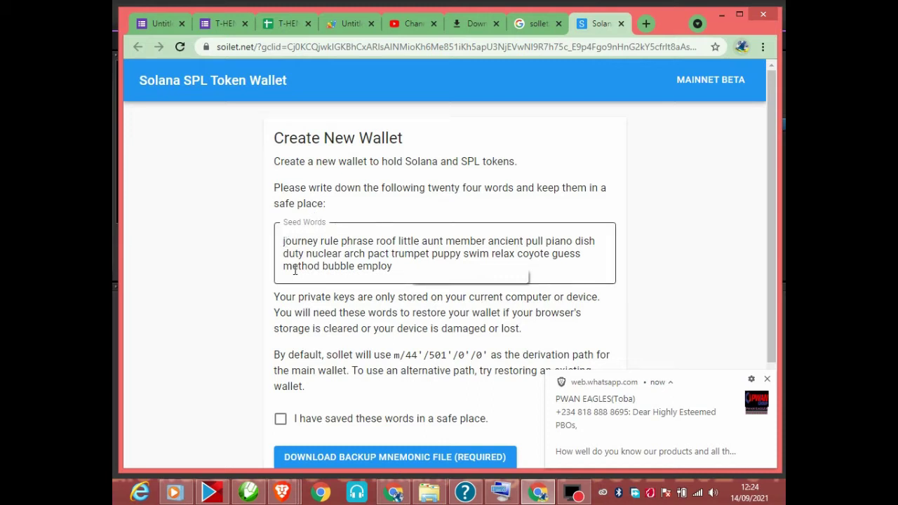
left_click_drag(773, 218, 762, 190)
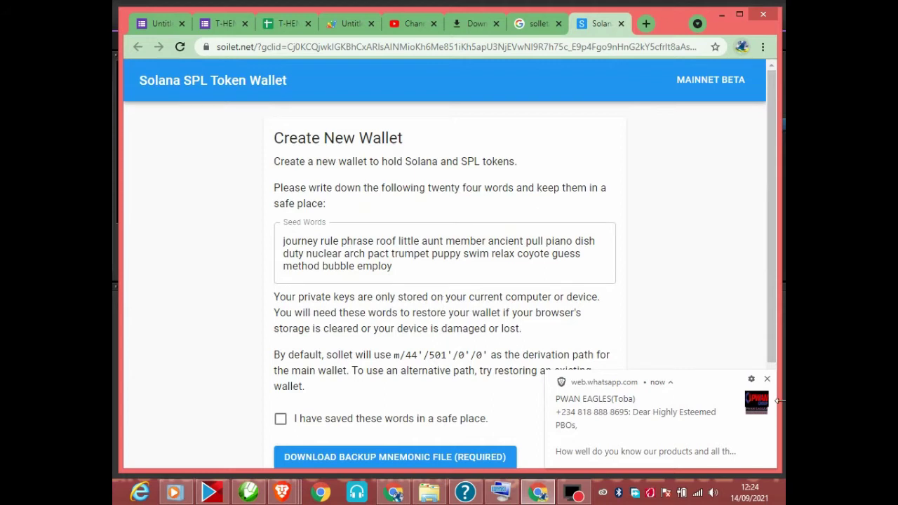
left_click(768, 380)
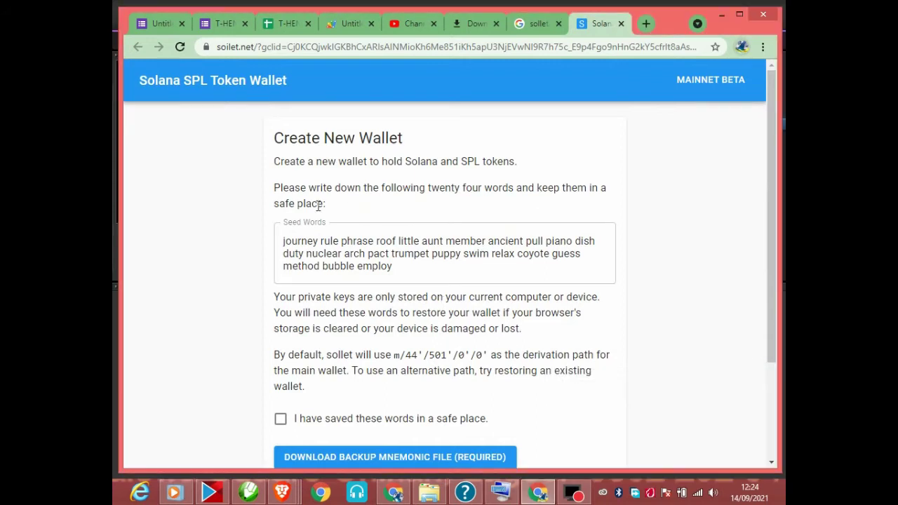
left_click(282, 240)
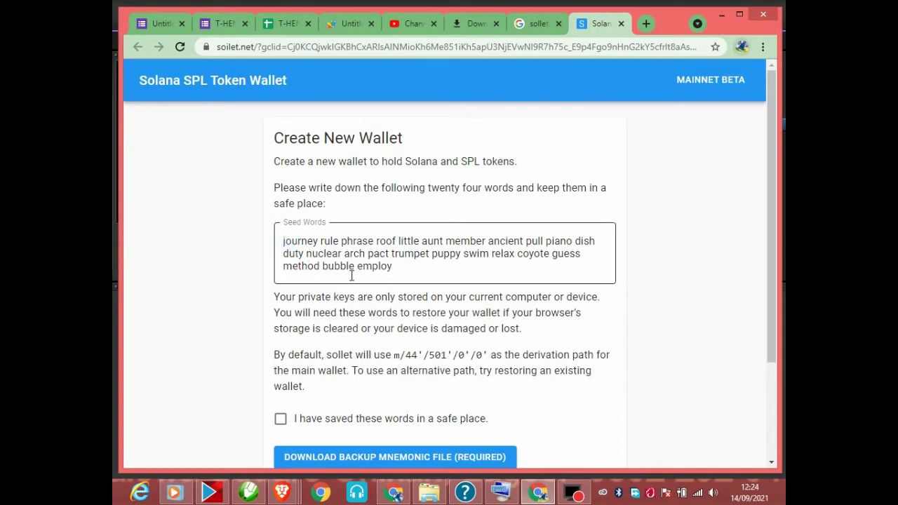
triple_click(401, 261)
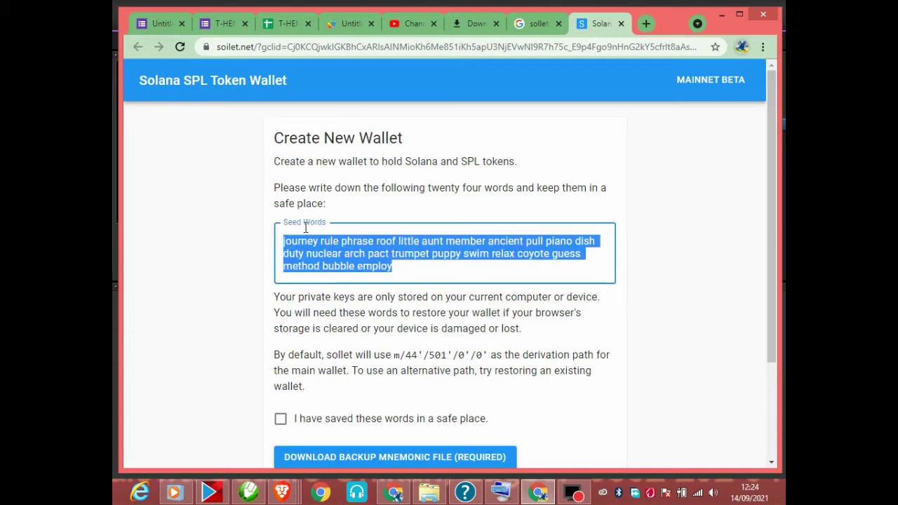
- Copy the selected seed words to the clipboard
right_click(325, 259)
left_click(354, 286)
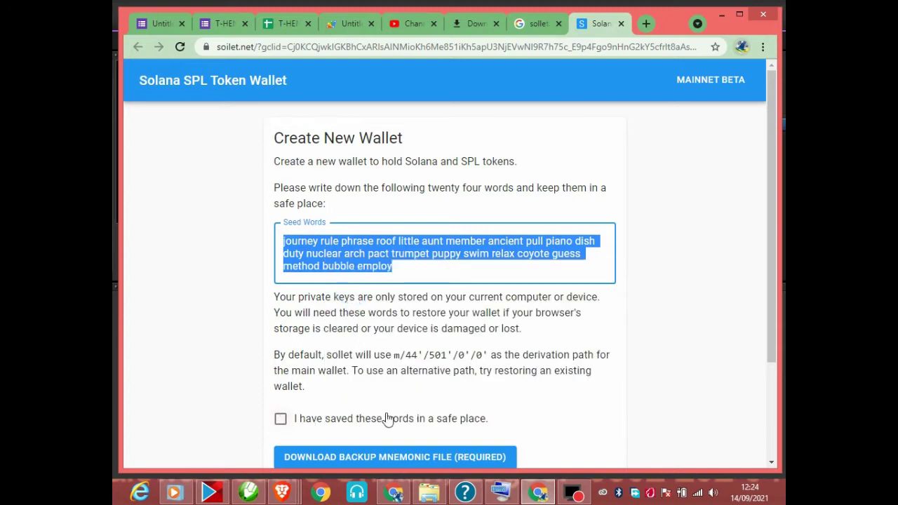
left_click_drag(769, 262, 772, 322)
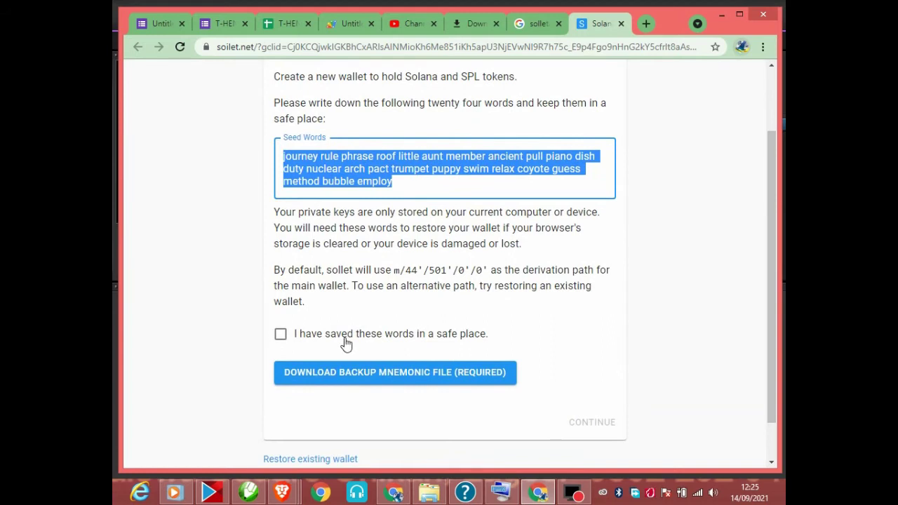
- Tick 'I have saved these words', download the sollet.bak backup file, and continue
left_click(274, 370)
left_click(283, 337)
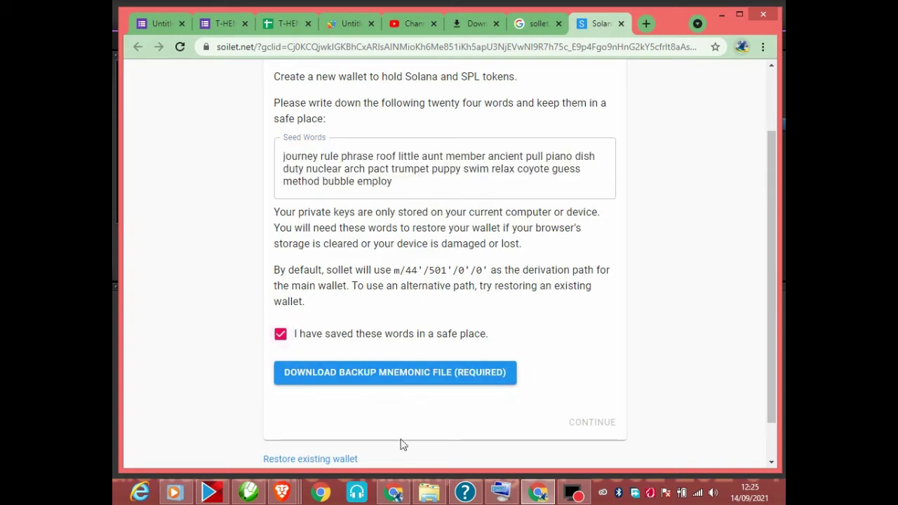
left_click(423, 377)
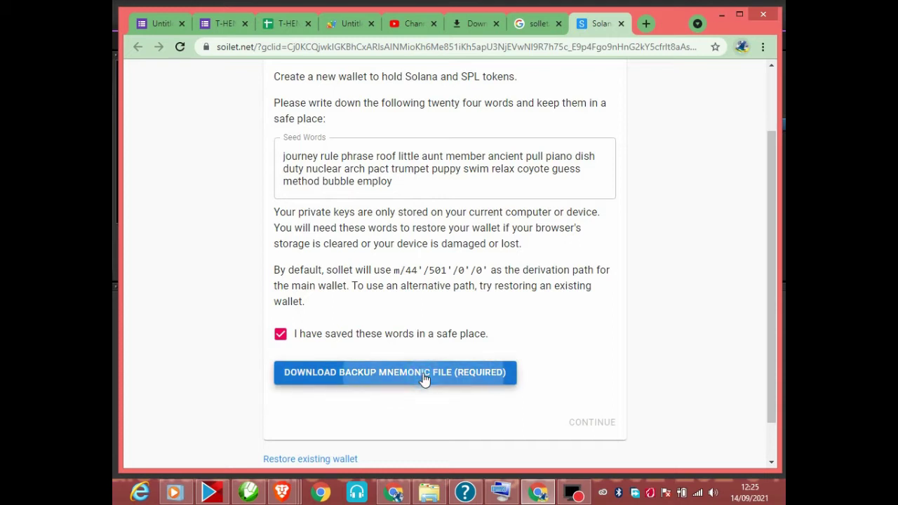
left_click(424, 377)
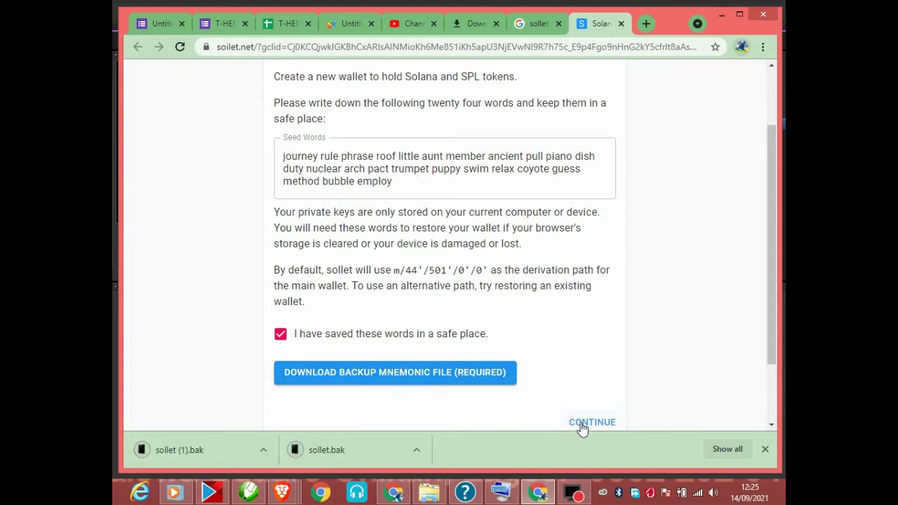
left_click_drag(773, 243, 774, 321)
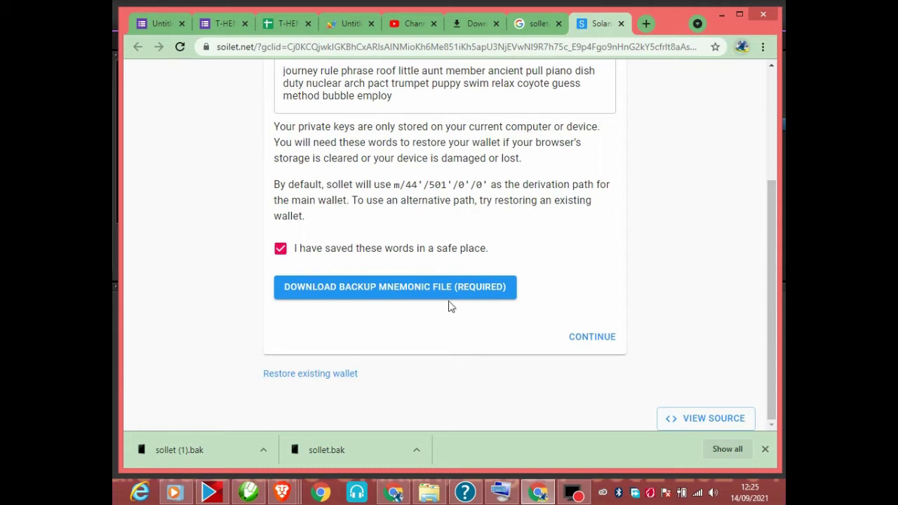
left_click(592, 337)
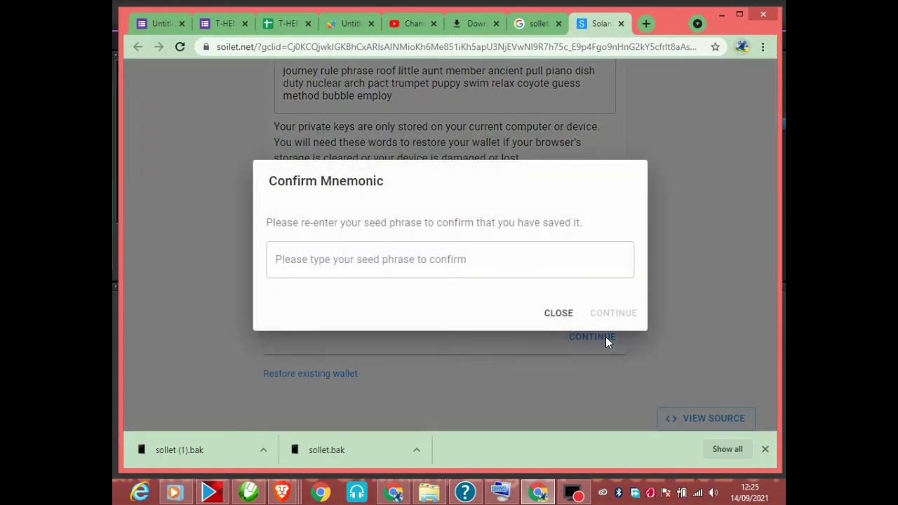
- Paste the copied seed phrase into the Confirm Mnemonic field with Ctrl+V
left_click(369, 248)
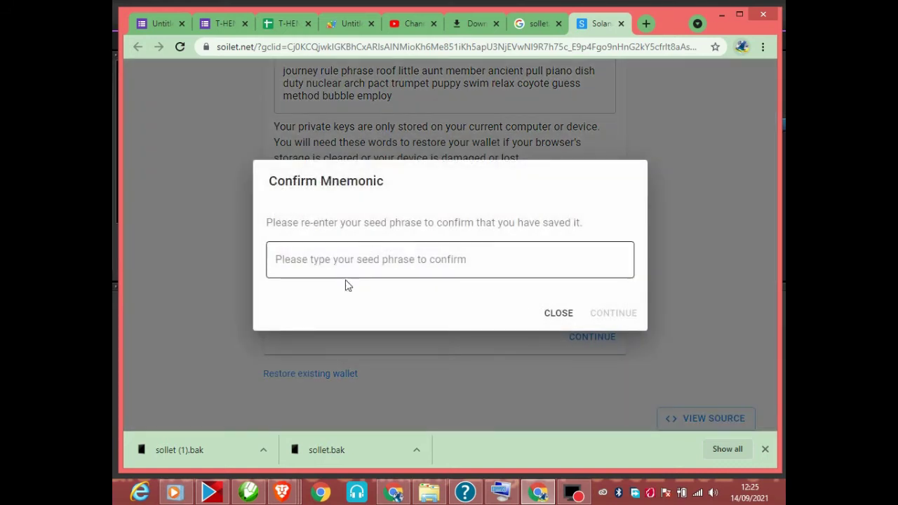
left_click(354, 251)
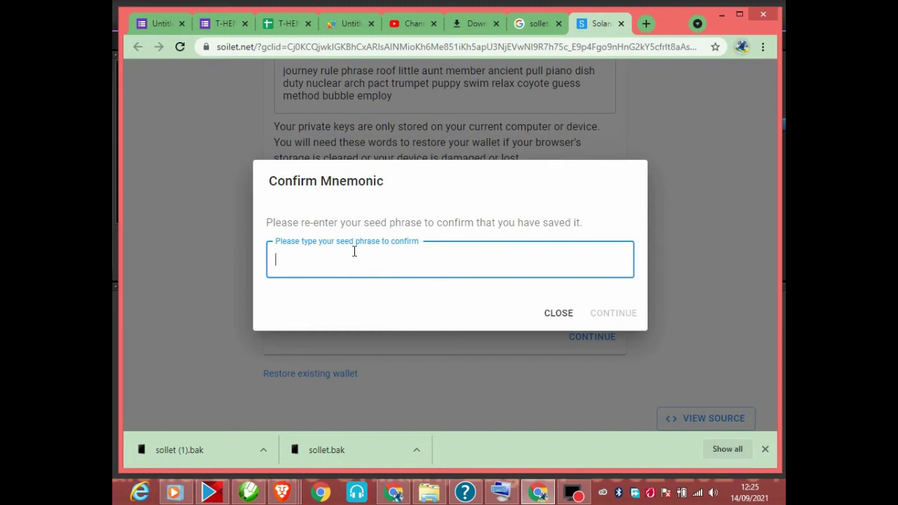
key("ctrl+v")
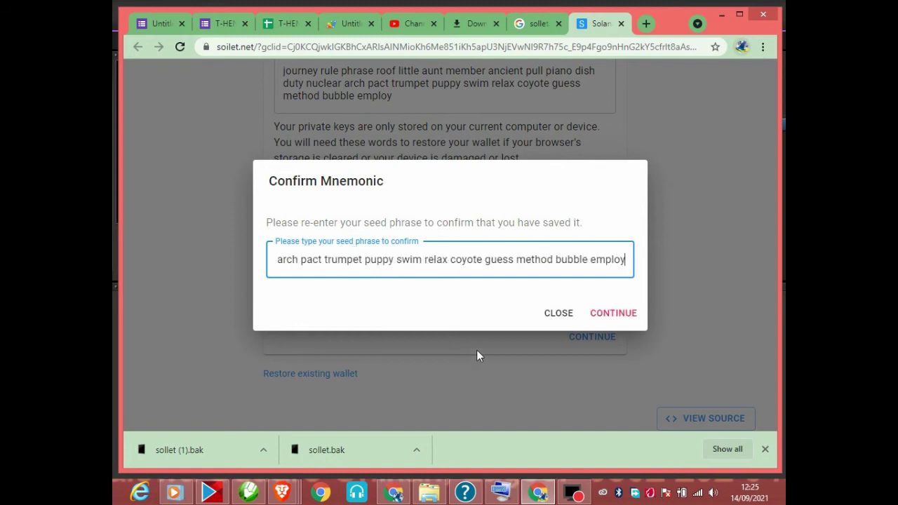
- Confirm the seed phrase and enter a new wallet password
left_click(620, 320)
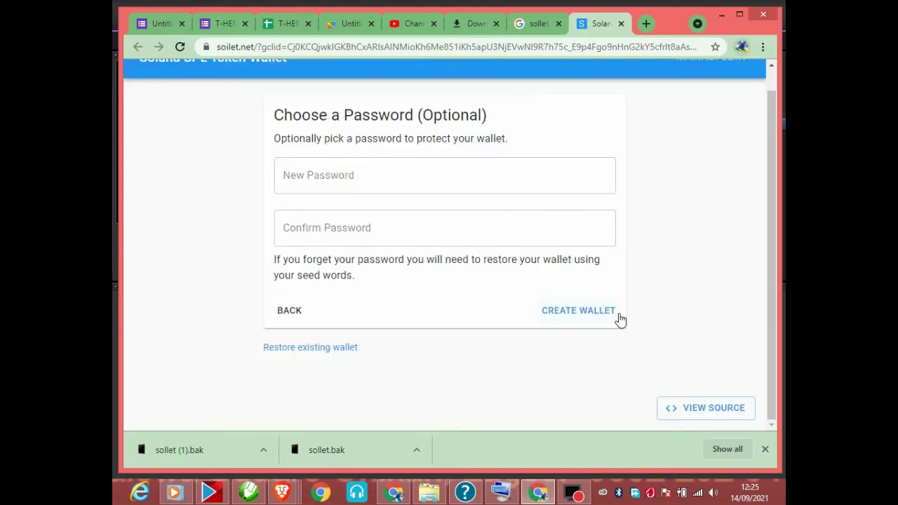
left_click(394, 174)
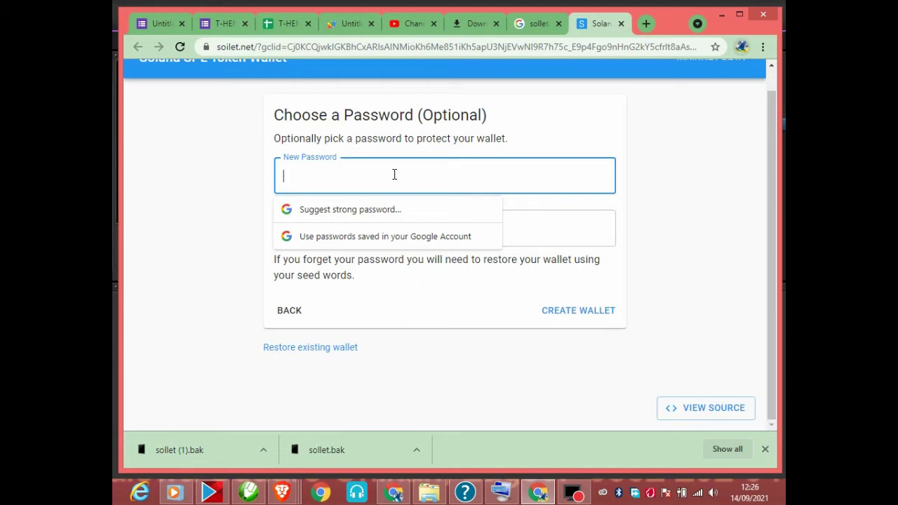
type("a")
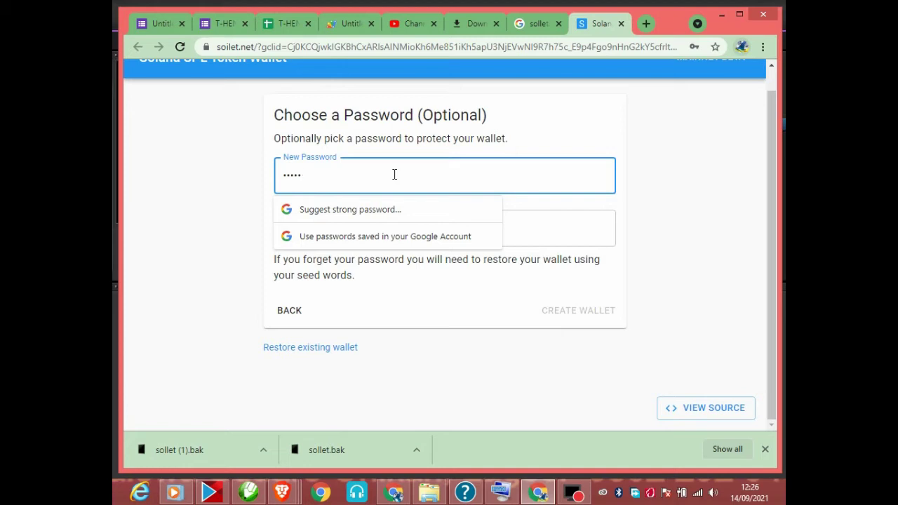
key("BackSpace")
key("BackSpace")
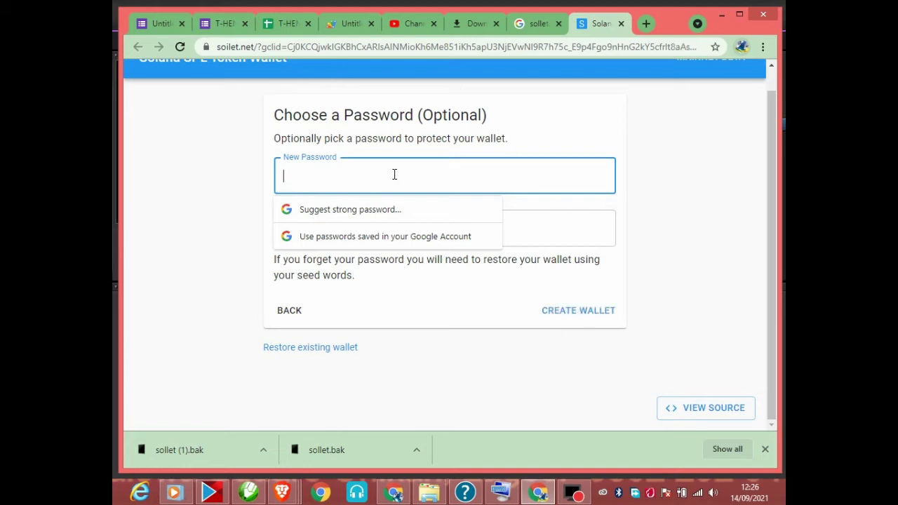
type("a")
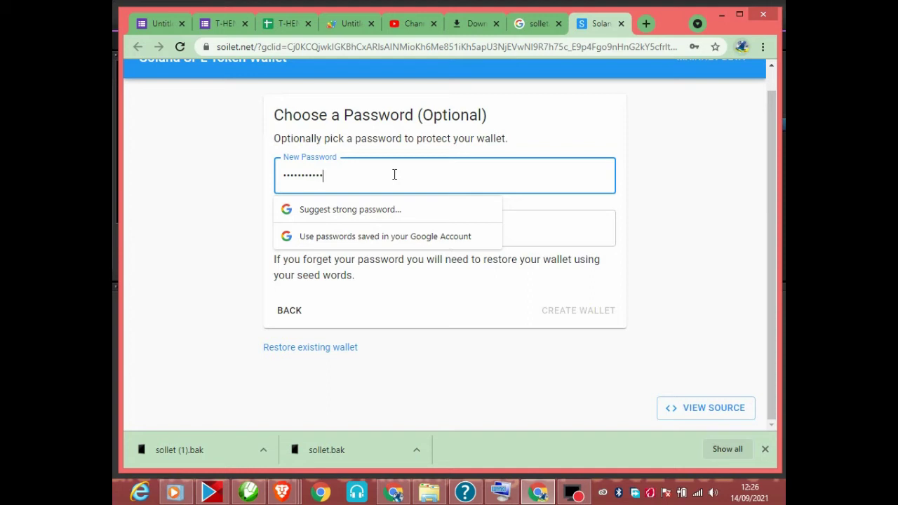
left_click(705, 245)
- Re-enter the password, create the wallet, and decline the browser's save-password offer
left_click(411, 226)
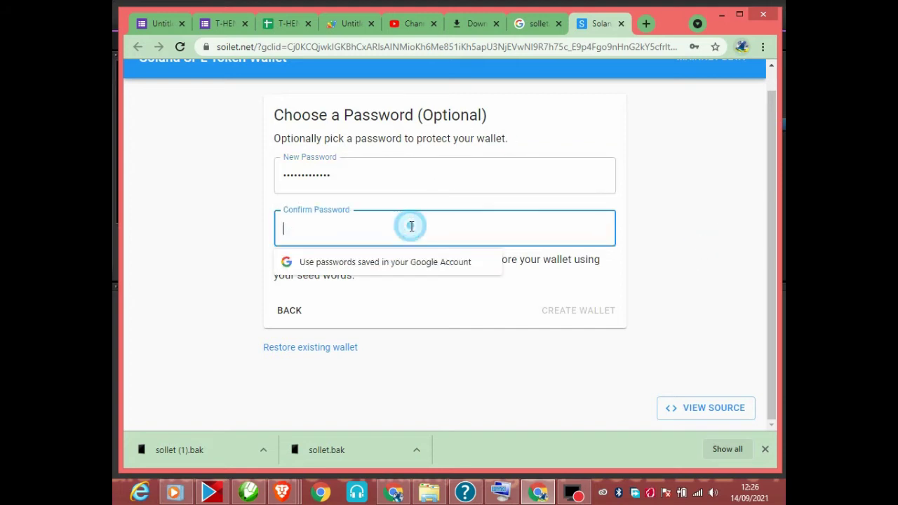
type("a")
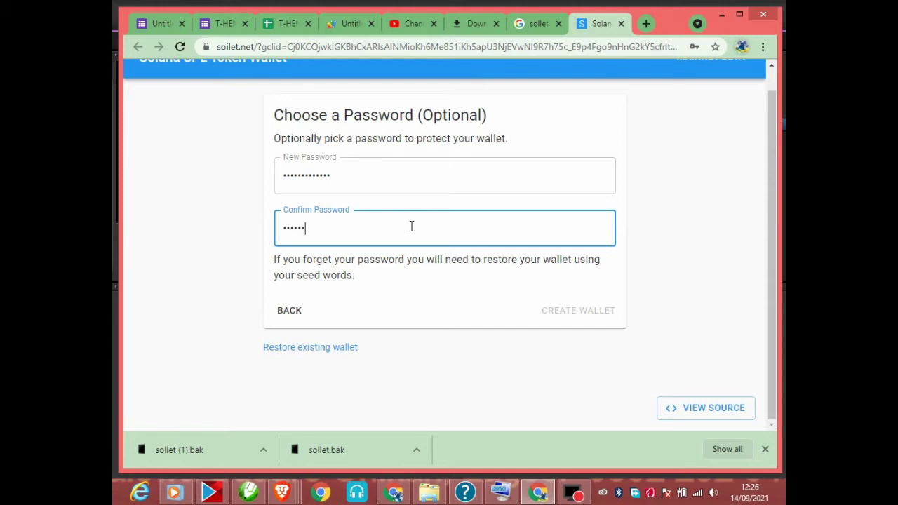
type("aa")
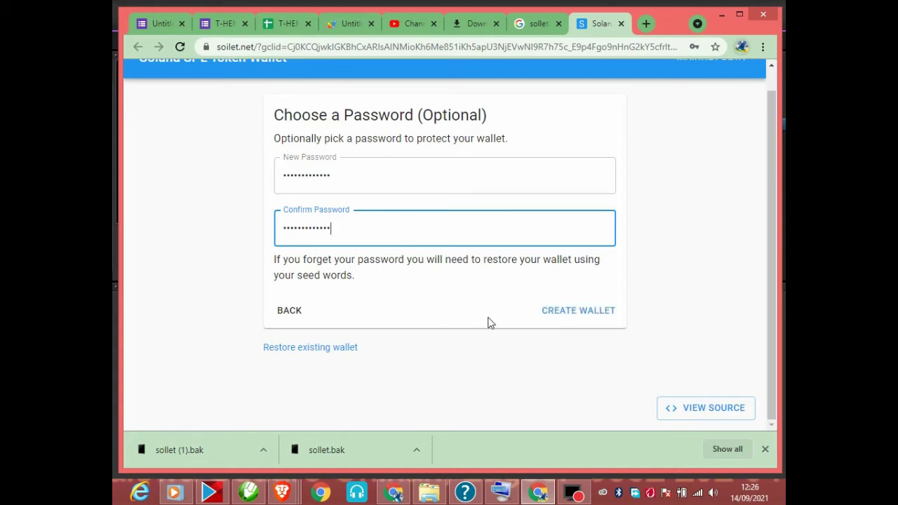
left_click(592, 317)
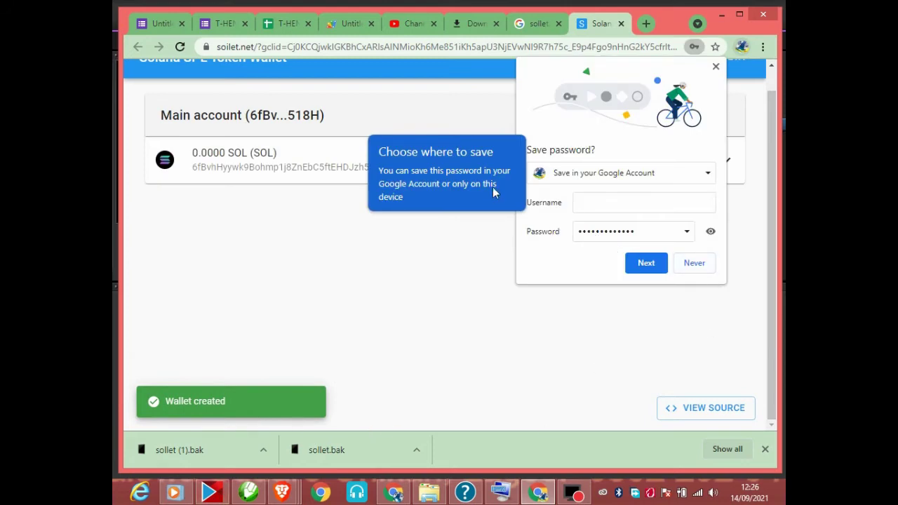
left_click(694, 265)
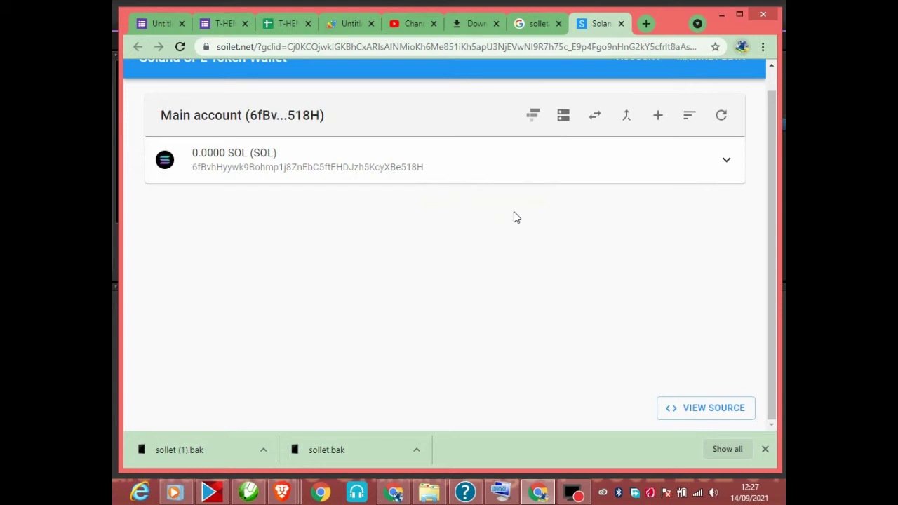
- Scroll to the top and expand the SOL row to show token name and symbol SOL
left_click(768, 207)
left_click_drag(768, 208, 775, 134)
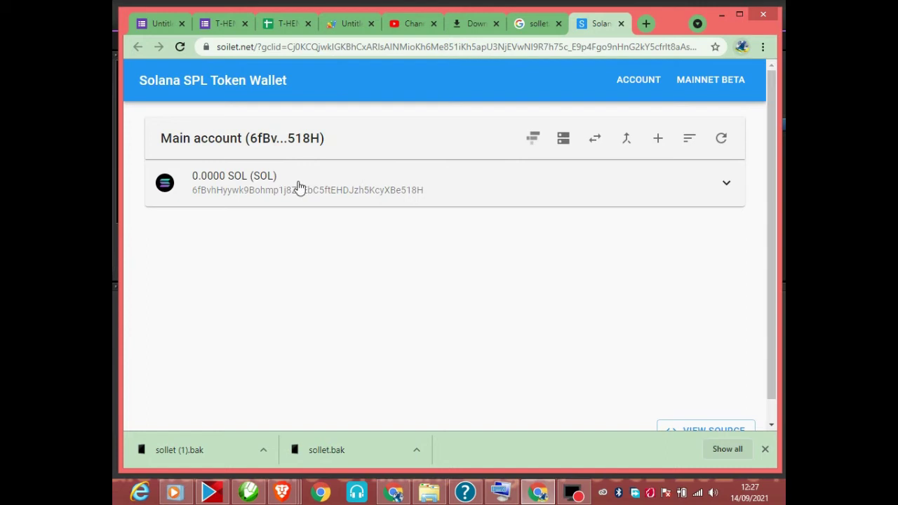
left_click(725, 186)
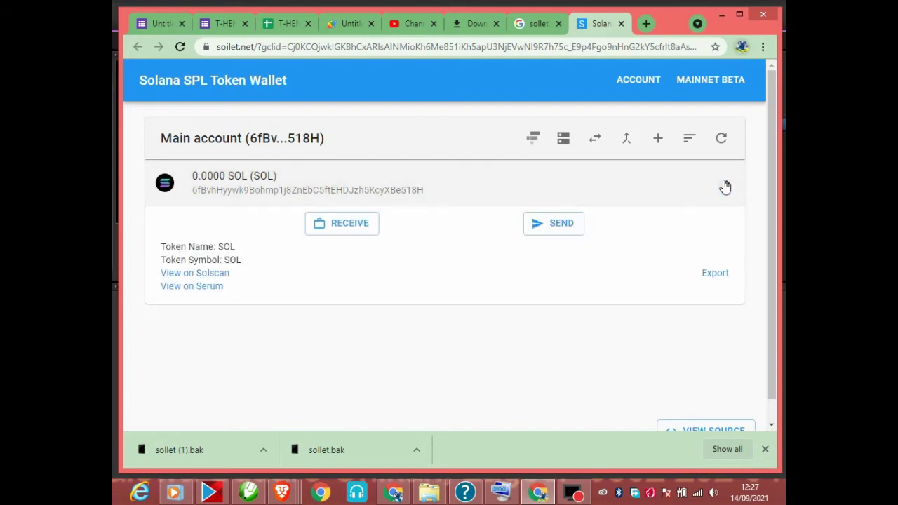
left_click(727, 187)
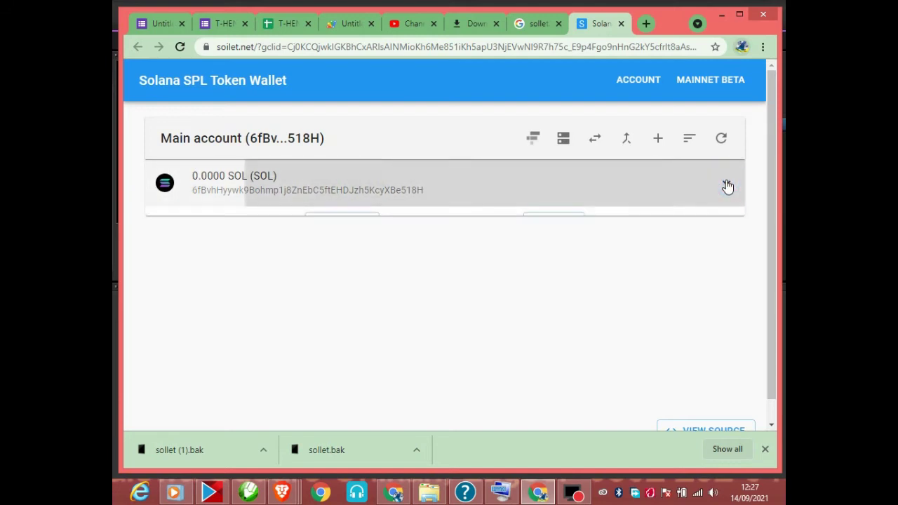
left_click(728, 187)
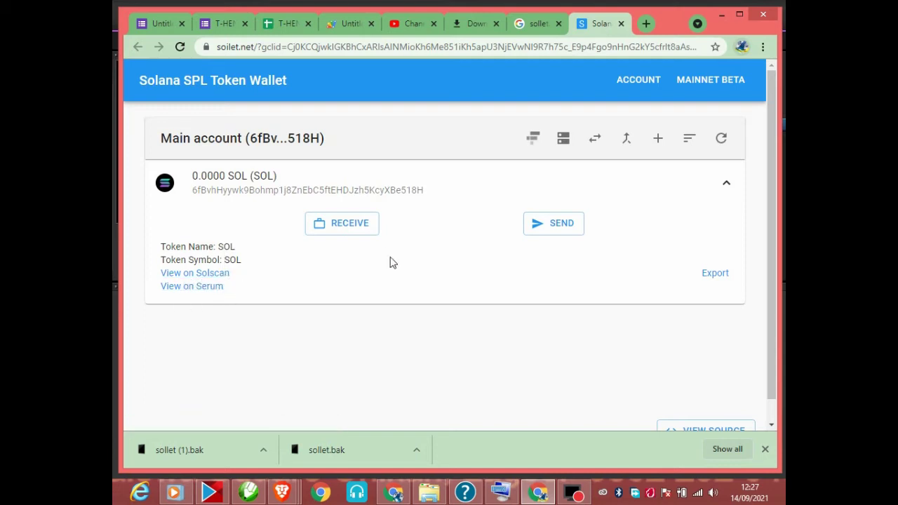
left_click(359, 225)
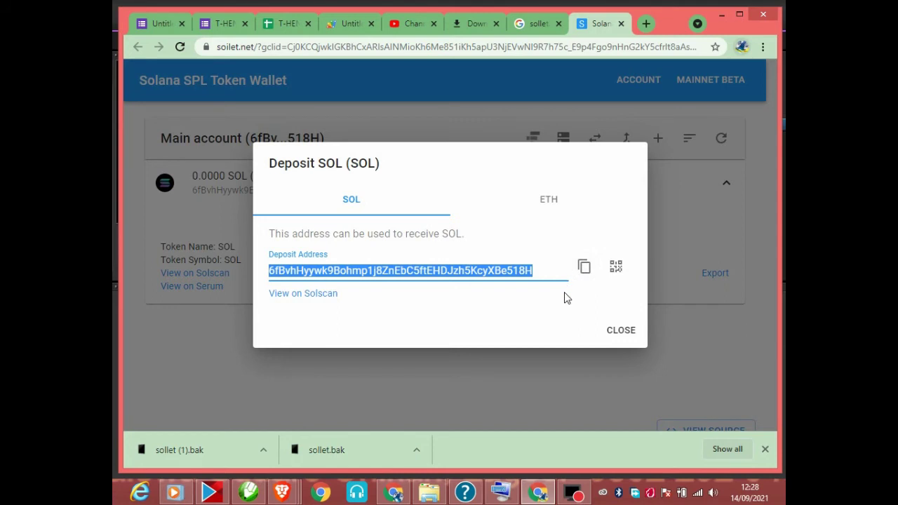
left_click(617, 332)
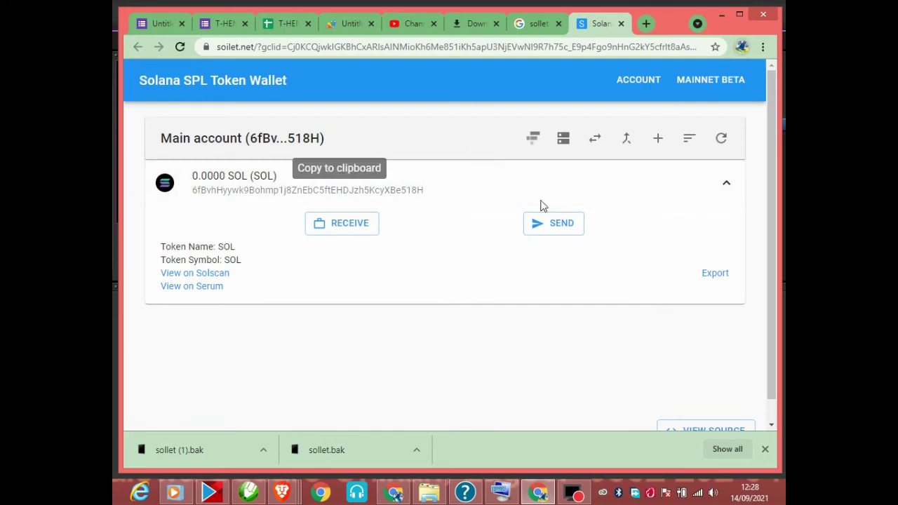
left_click(725, 183)
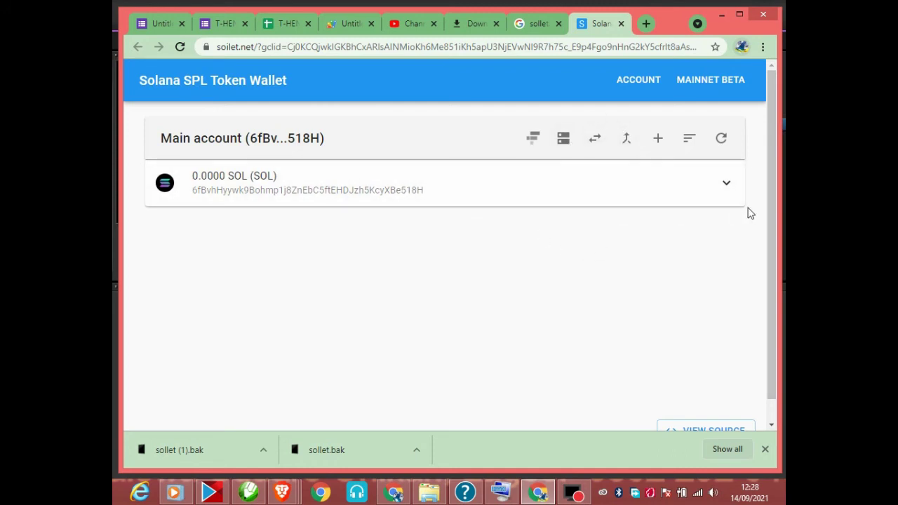
- Collapse the SOL details, open Swap Tokens, and open the from-token list
left_click(726, 190)
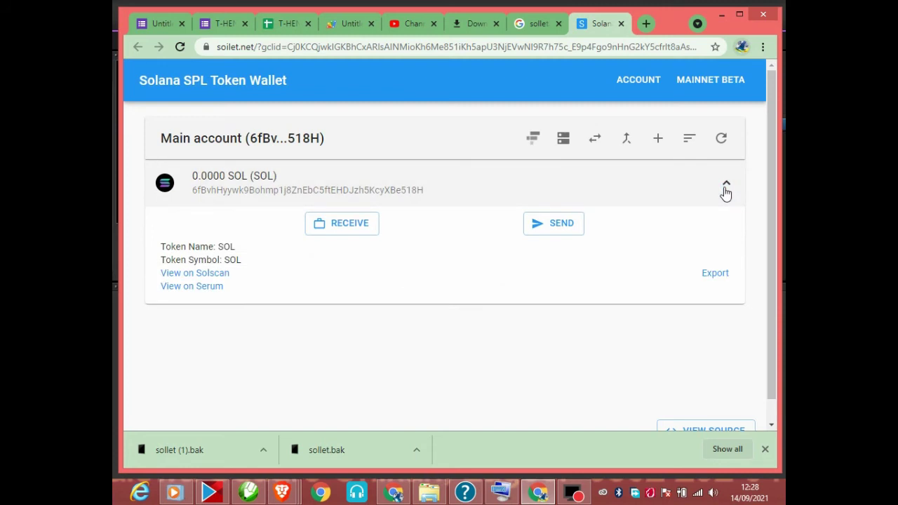
left_click(729, 188)
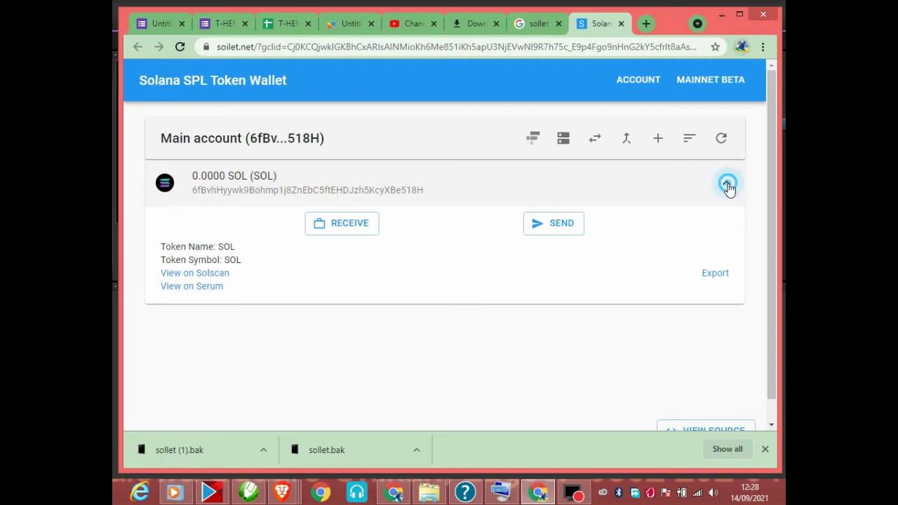
left_click(597, 141)
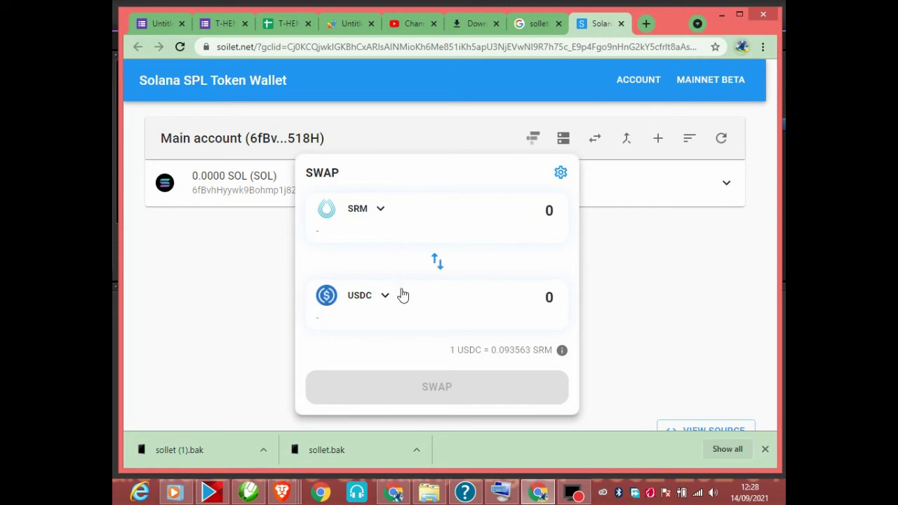
left_click(381, 212)
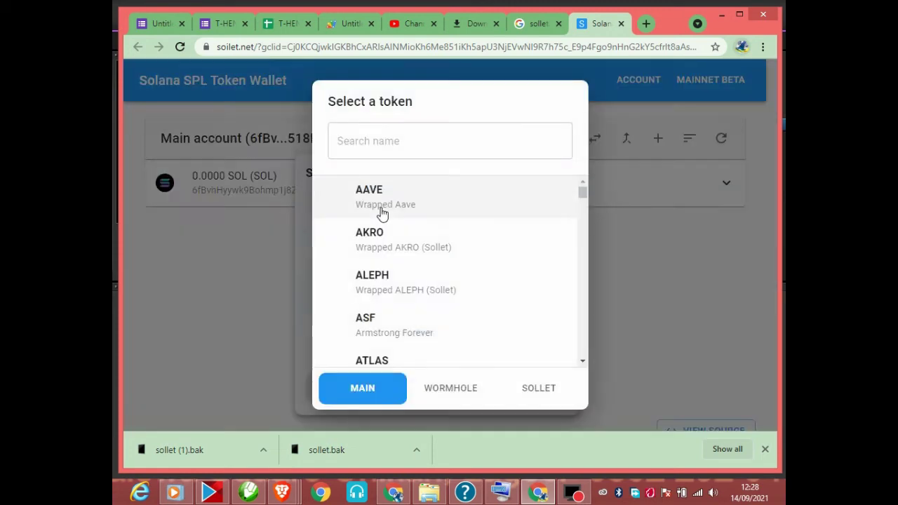
- Search the token list for 'sol' and choose SOL (Native SOL) as the from token
left_click(468, 138)
type("sol")
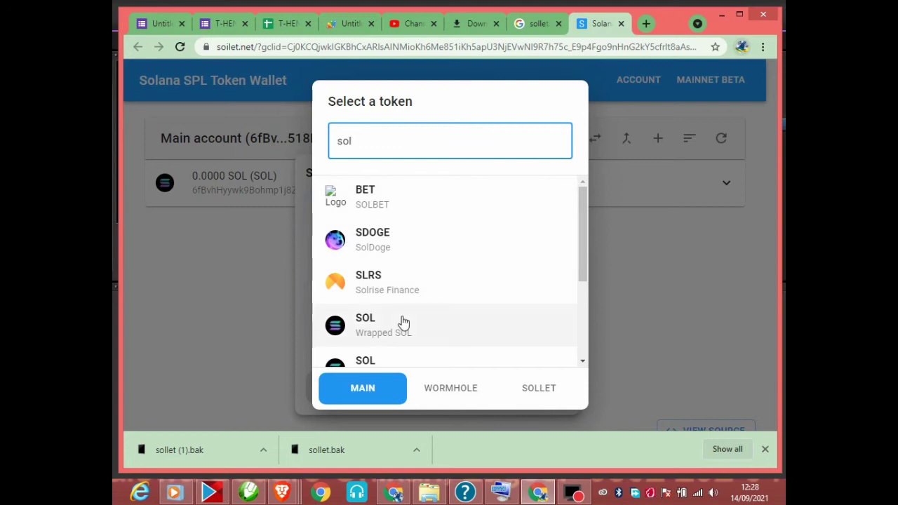
left_click_drag(584, 221, 585, 195)
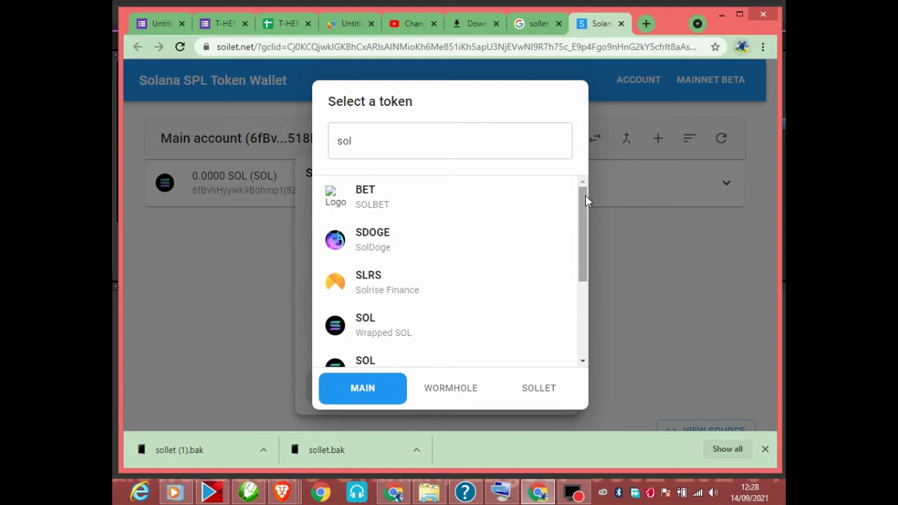
left_click(371, 145)
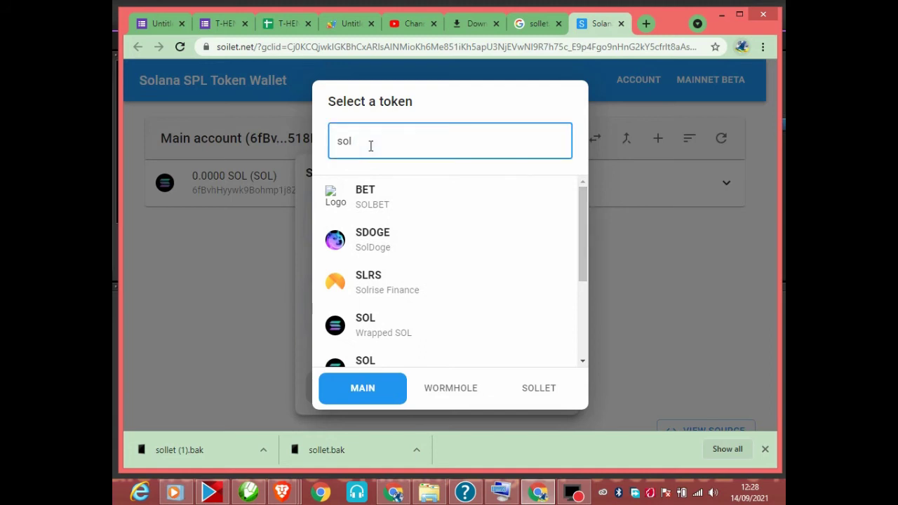
type("ana")
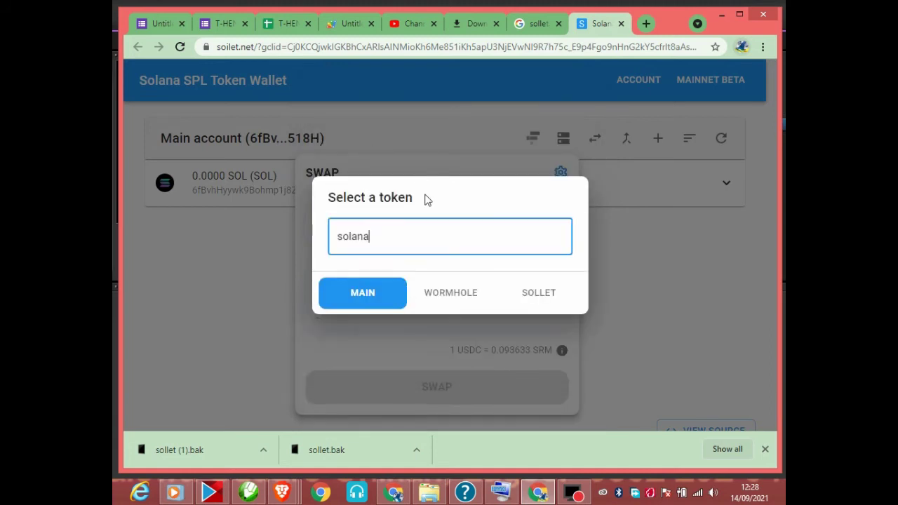
key("BackSpace")
key("BackSpace")
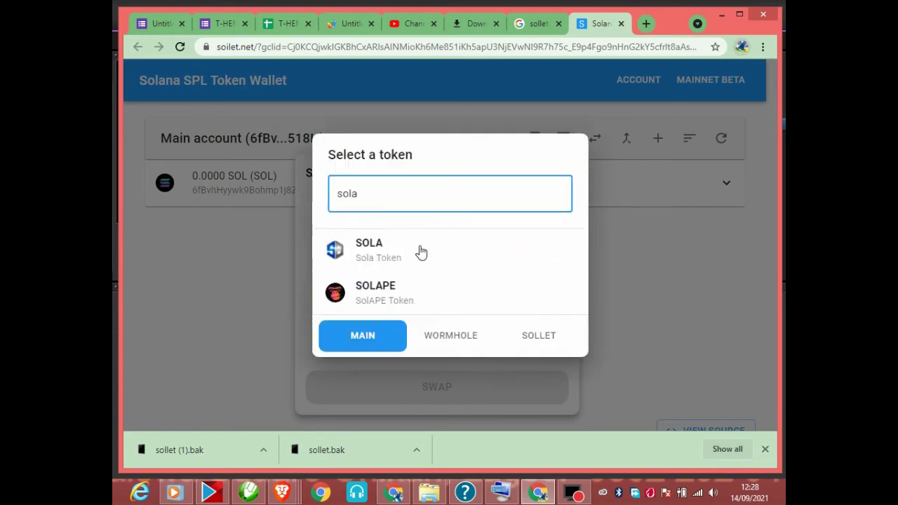
key("BackSpace")
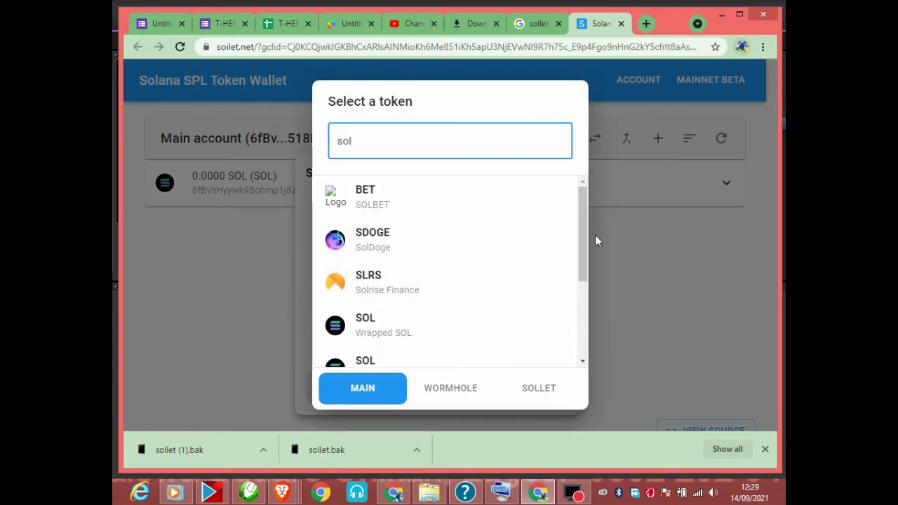
left_click_drag(583, 245, 580, 312)
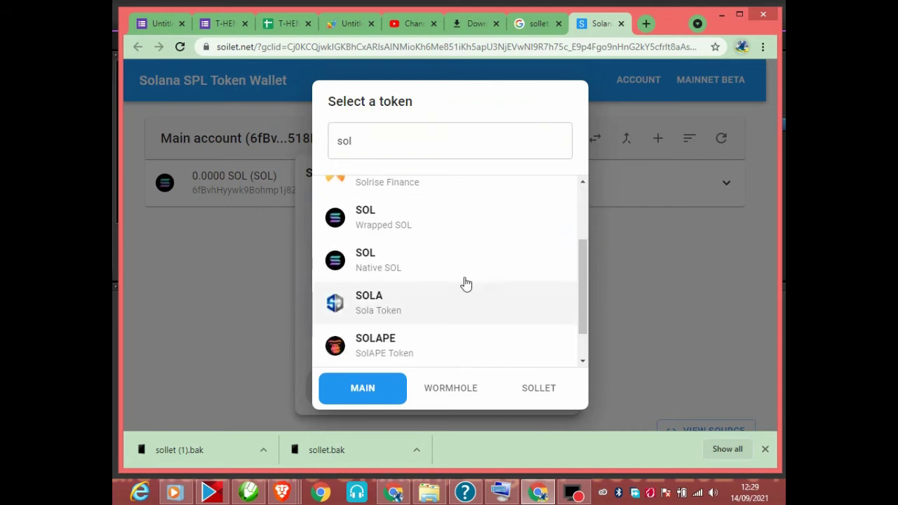
left_click(366, 257)
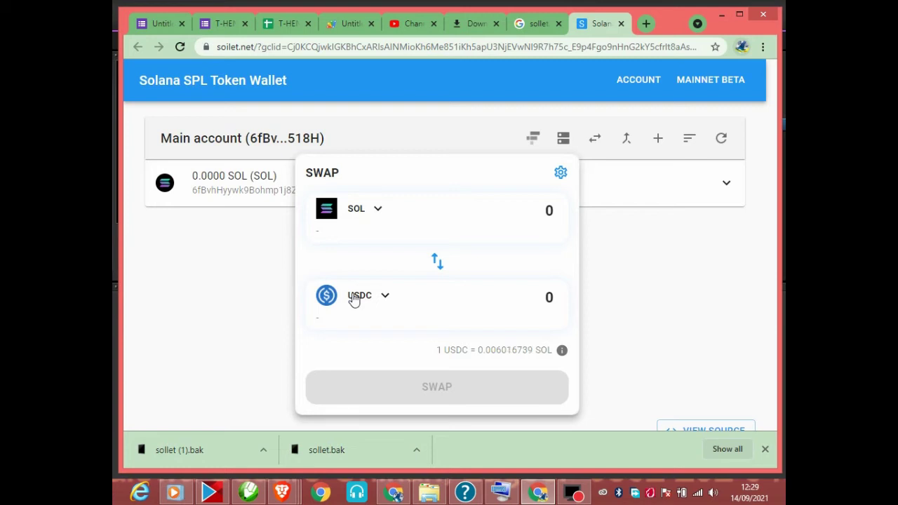
- Try SOL amounts 1 and 1.5 to see the USDC quotes, then clear the SOL field
left_click(550, 211)
key("BackSpace")
type("1")
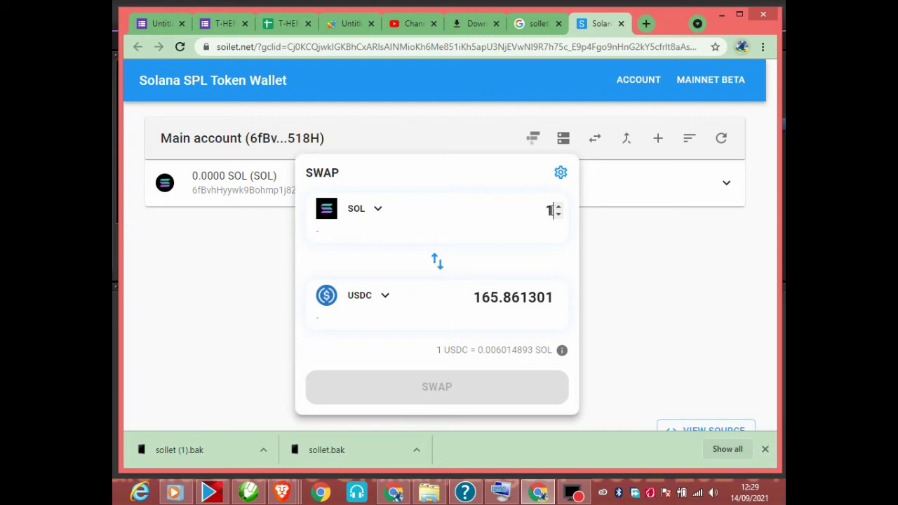
key("BackSpace")
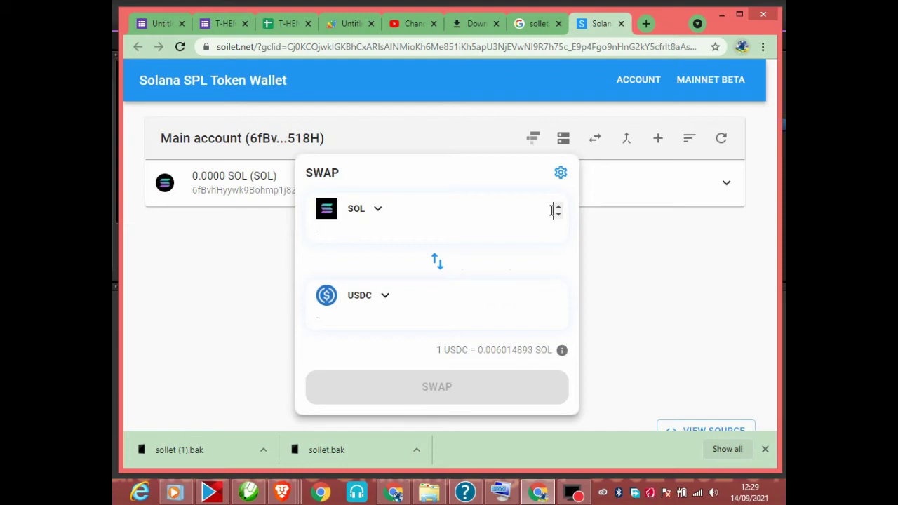
type("1")
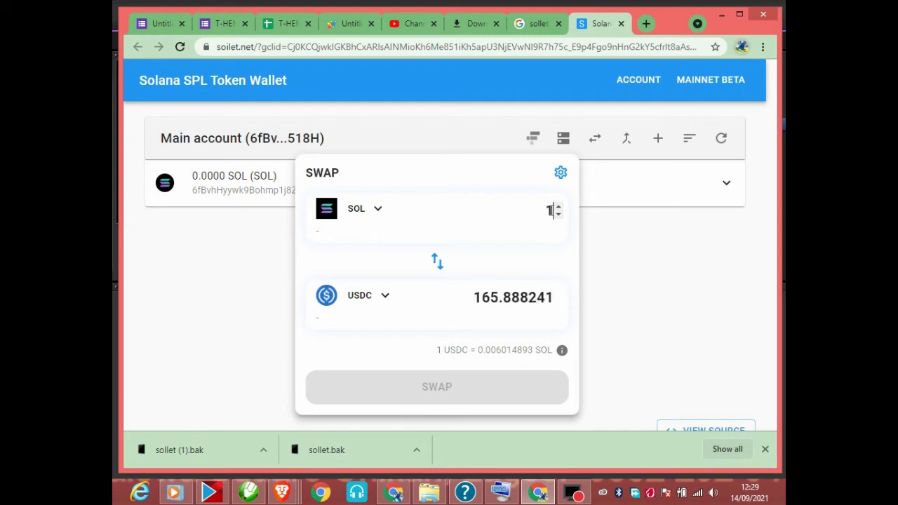
type(".5")
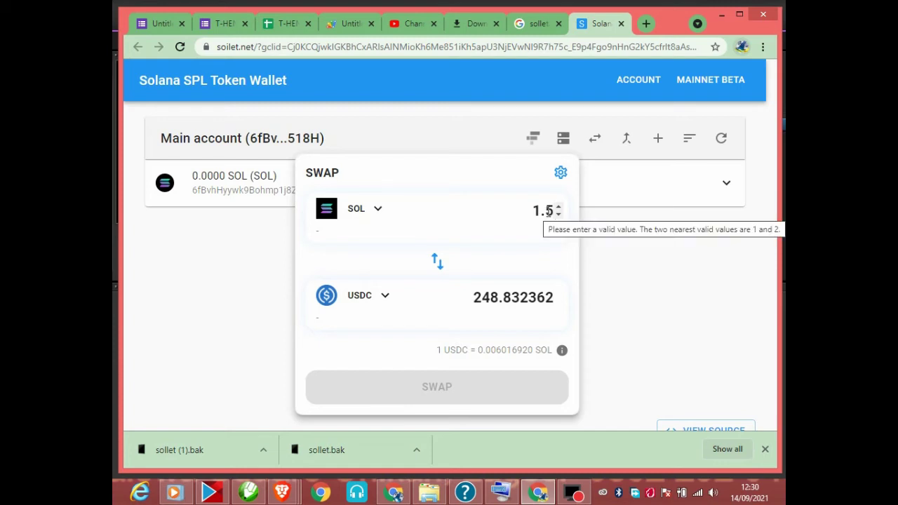
key("BackSpace")
key("BackSpace")
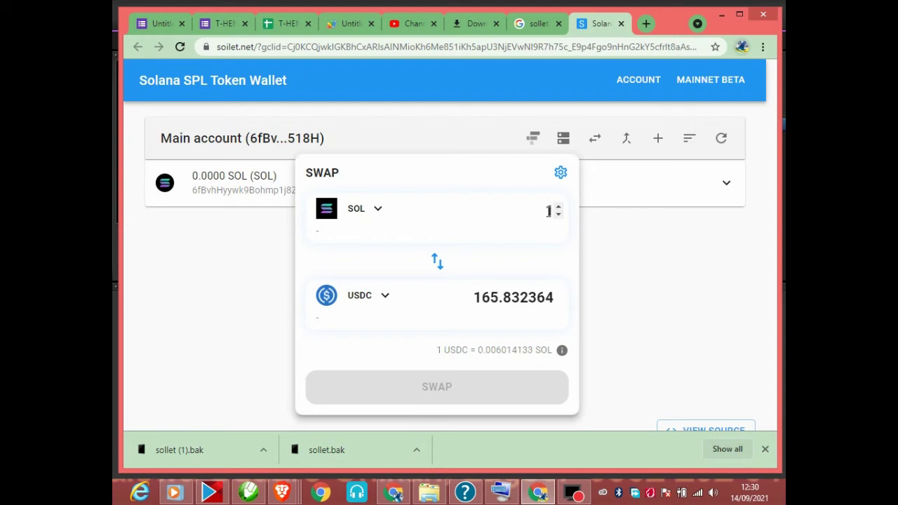
key("BackSpace")
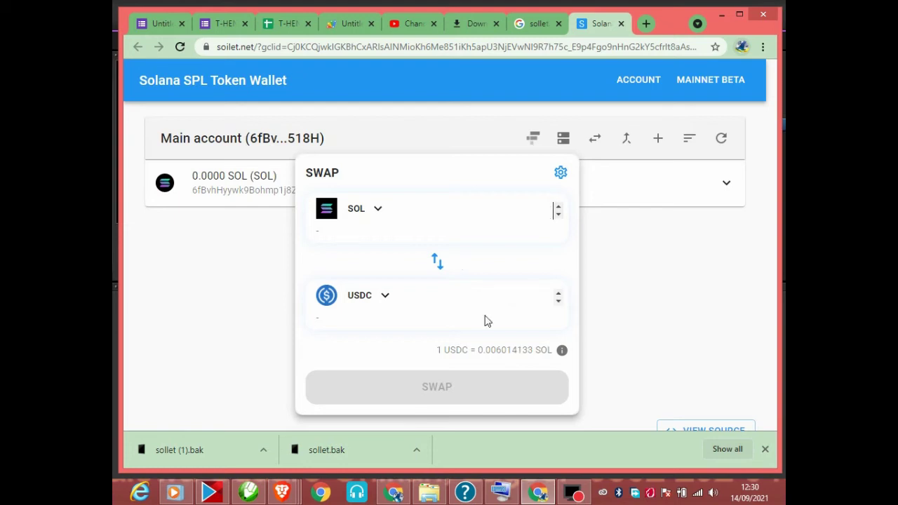
left_click(526, 303)
- Set the USDC amount to 240, quoting 1.44727947 SOL, and dismiss the chat notification
type("1.999074")
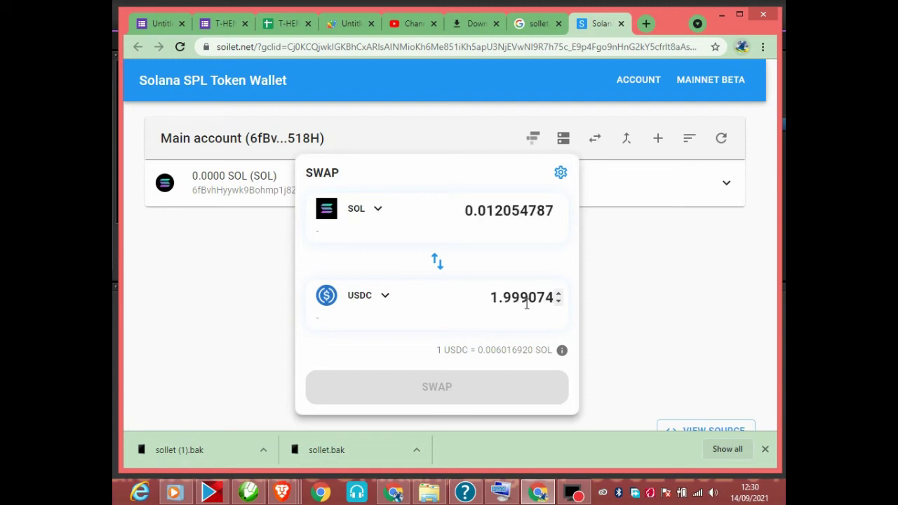
key("BackSpace")
key("BackSpace")
key("BackSpace")
key("BackSpace")
key("BackSpace")
key("BackSpace")
key("BackSpace")
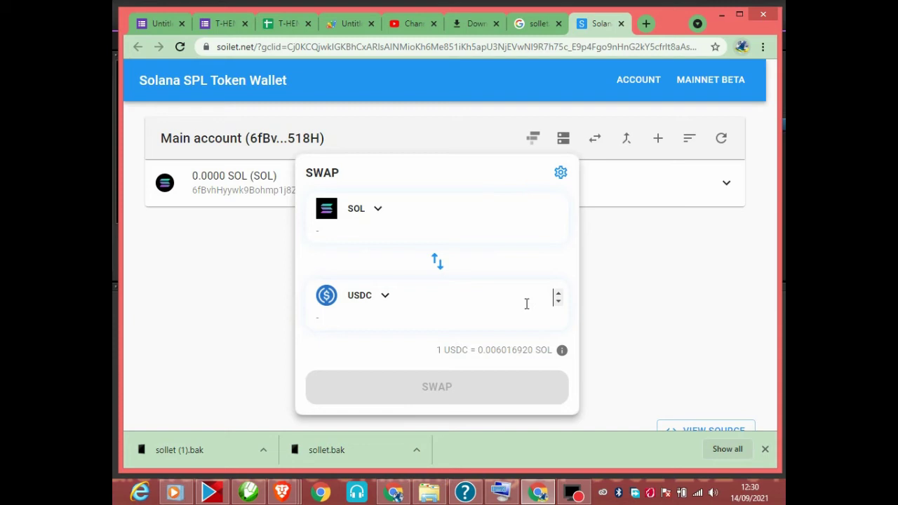
type("2")
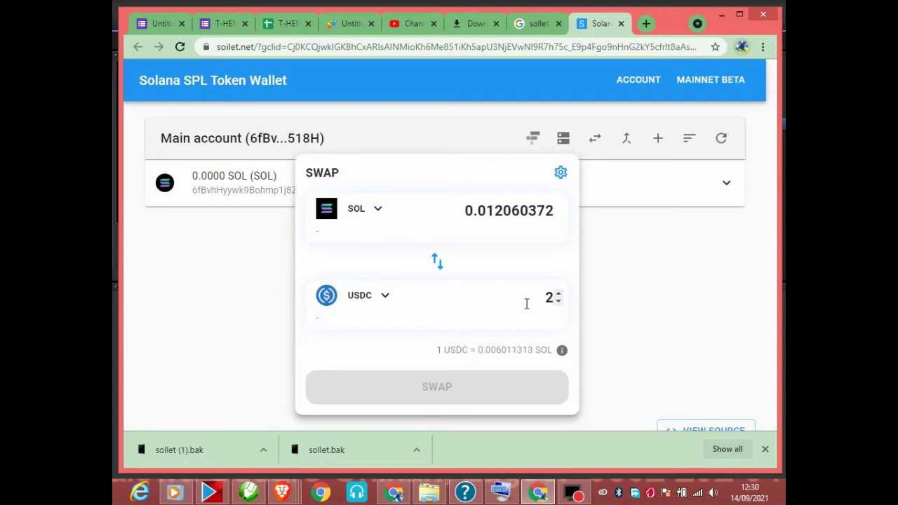
type("0")
key("ctrl+a")
type("208.083853")
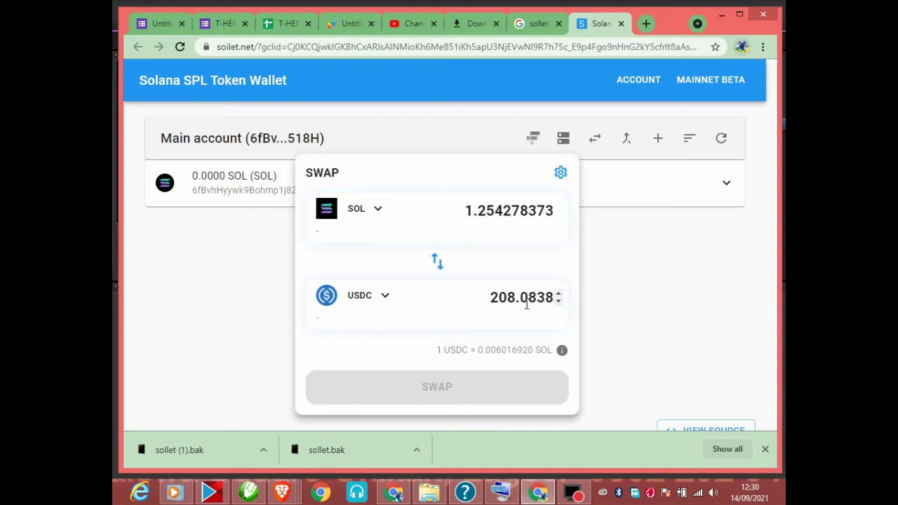
key("BackSpace")
key("BackSpace")
key("BackSpace")
key("BackSpace")
key("BackSpace")
key("BackSpace")
key("BackSpace")
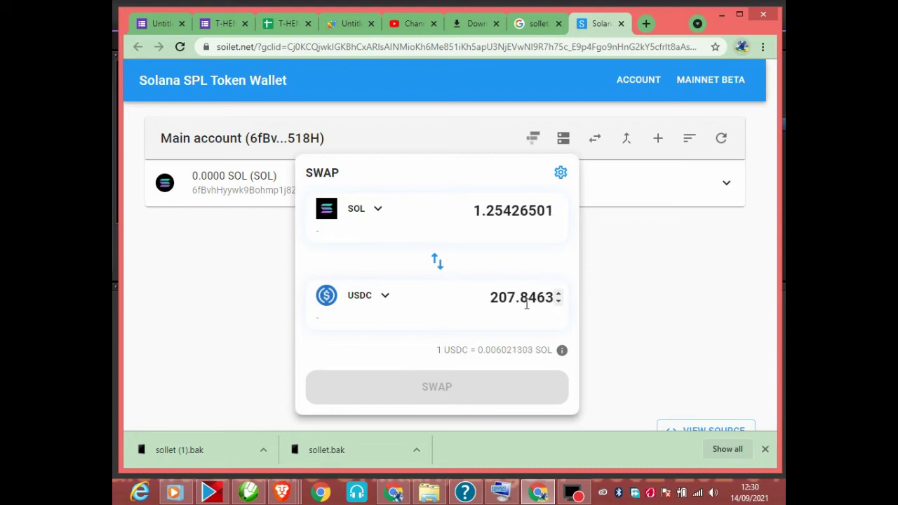
key("BackSpace")
key("BackSpace")
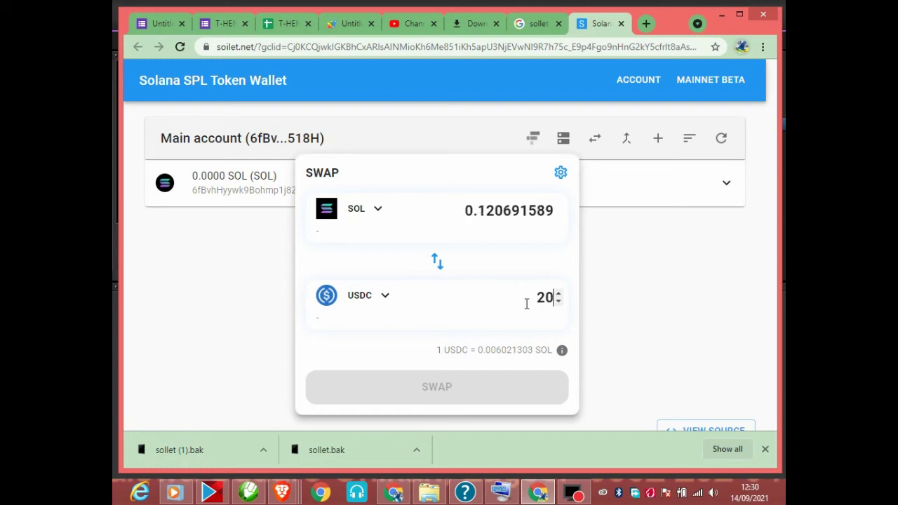
key("BackSpace")
key("BackSpace")
key("BackSpace")
key("BackSpace")
key("BackSpace")
key("BackSpace")
key("BackSpace")
key("BackSpace")
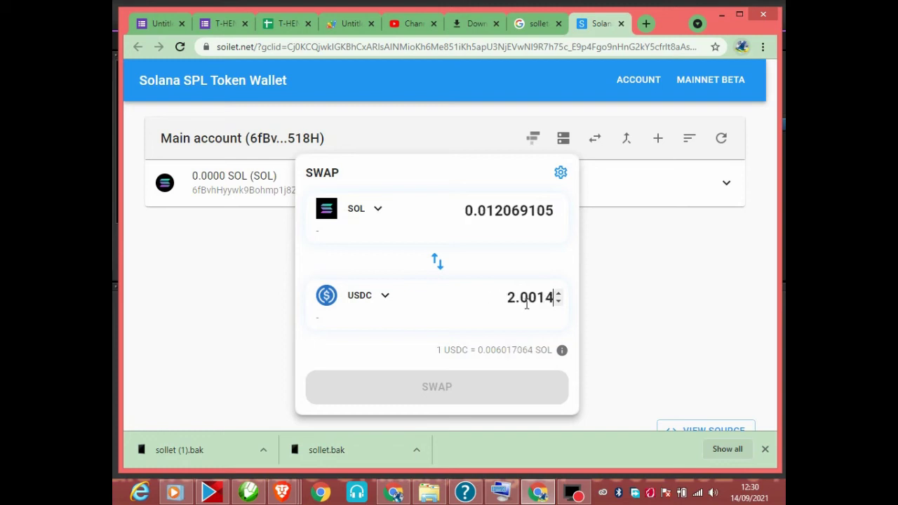
type("240")
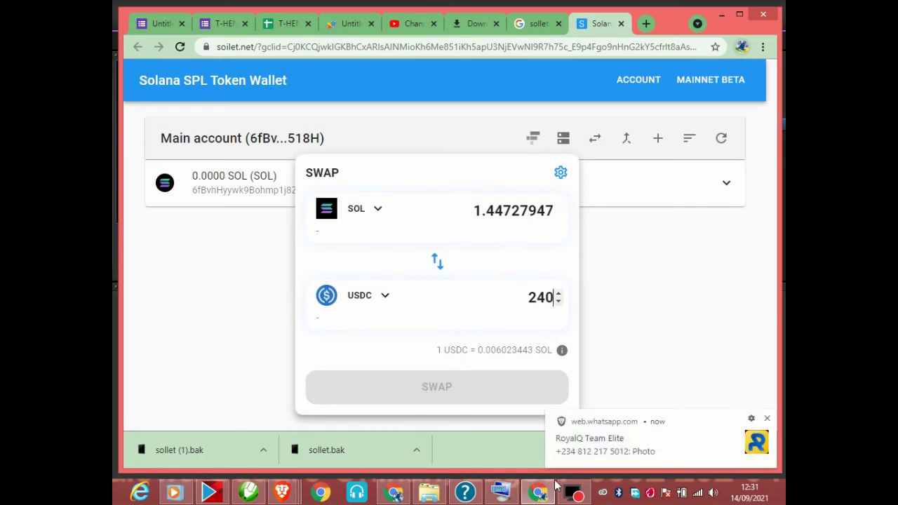
left_click(768, 421)
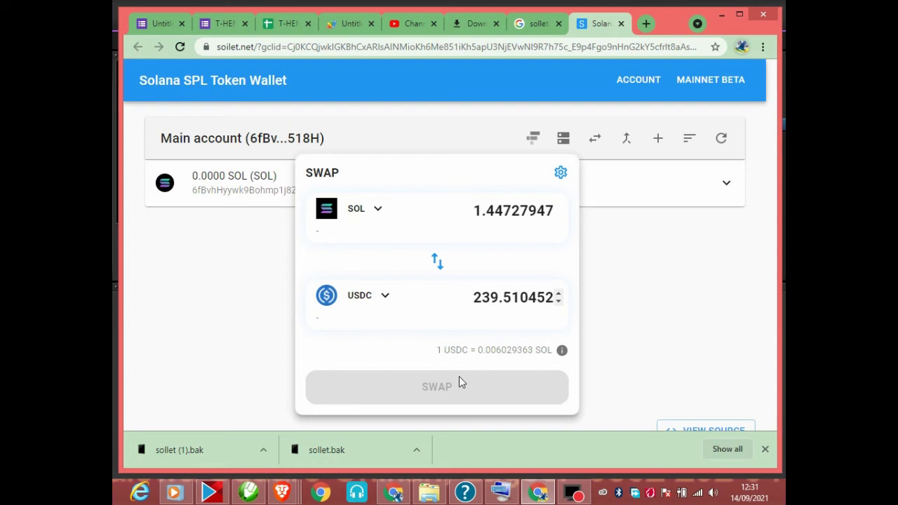
left_click(493, 378)
left_click(487, 392)
left_click(615, 312)
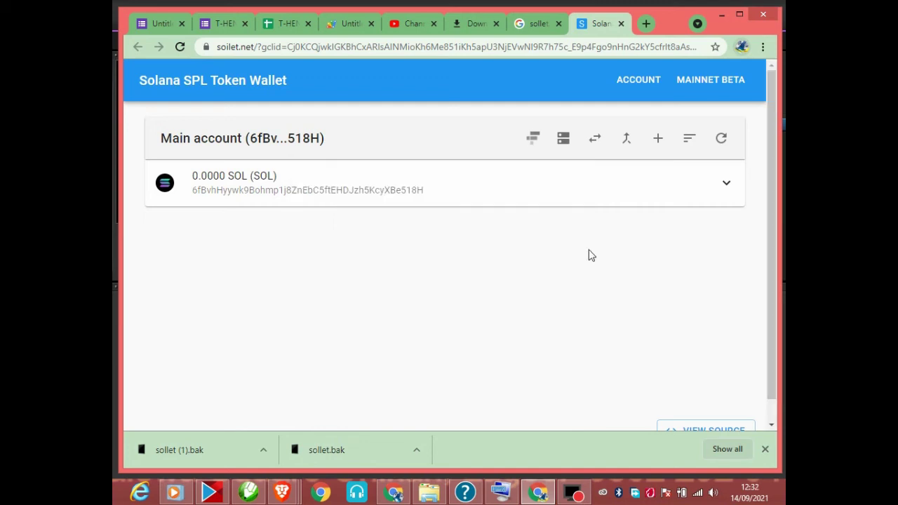
left_click(590, 141)
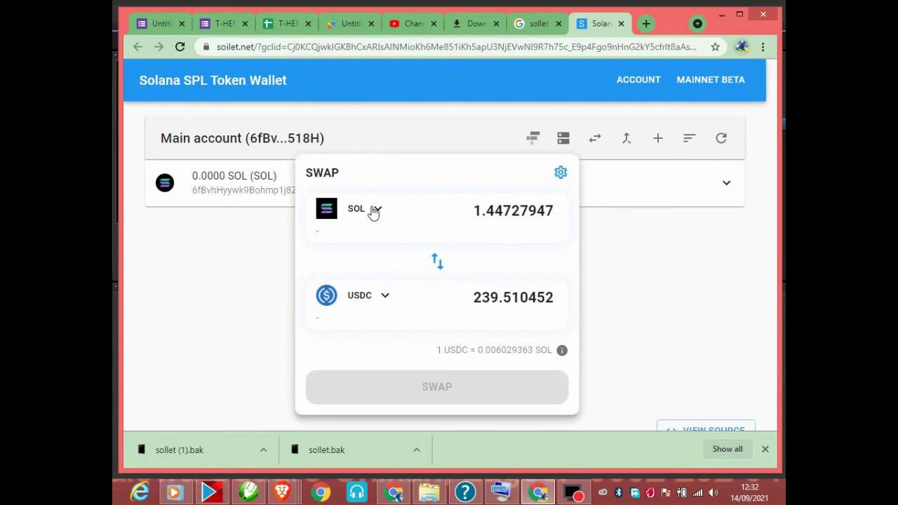
- Reverse the swap to spend 239.510452 USDC and choose SOLAPE as the token received
left_click(438, 263)
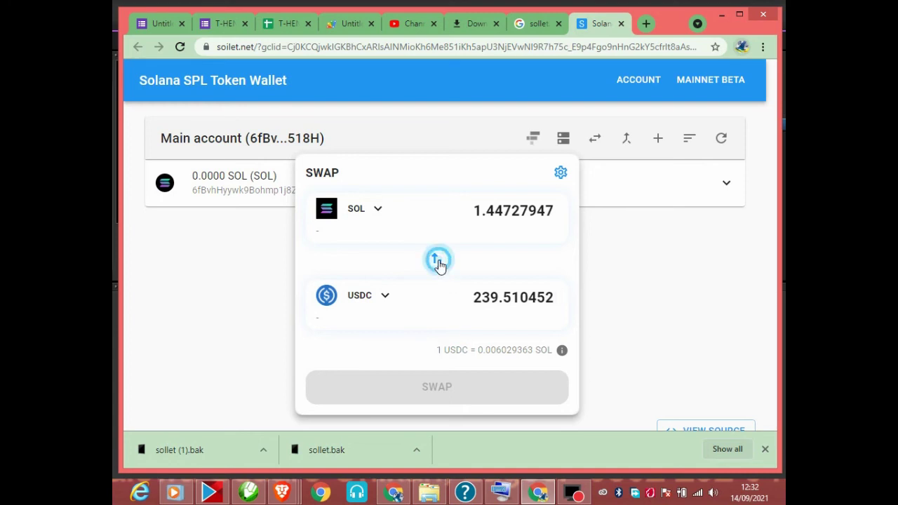
left_click(375, 297)
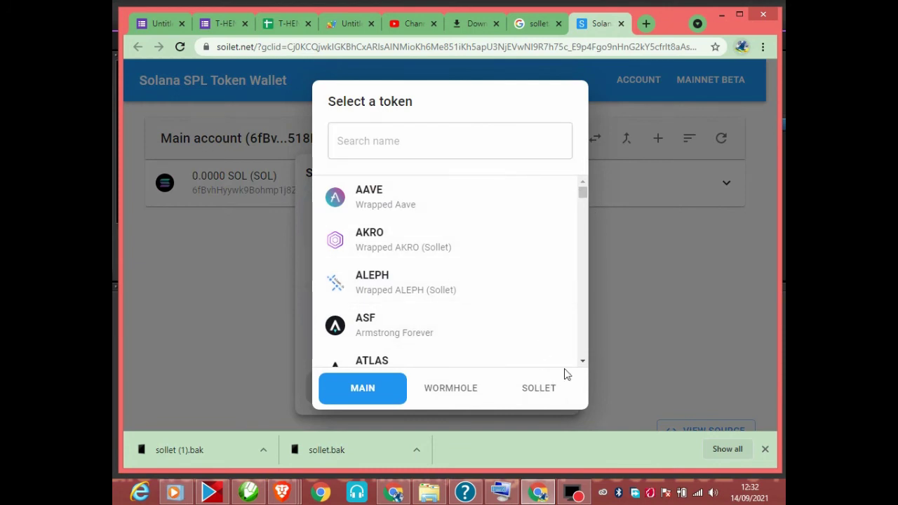
left_click(582, 361)
left_click(583, 362)
left_click(582, 361)
left_click(583, 361)
left_click(582, 361)
left_click(582, 361)
left_click(582, 362)
left_click(582, 361)
left_click(582, 361)
left_click(582, 361)
left_click(582, 361)
left_click(583, 361)
left_click(583, 361)
left_click(582, 361)
left_click(582, 361)
left_click(582, 361)
left_click(582, 361)
left_click(582, 361)
left_click(583, 362)
left_click(582, 362)
left_click(582, 361)
left_click(582, 361)
left_click(582, 361)
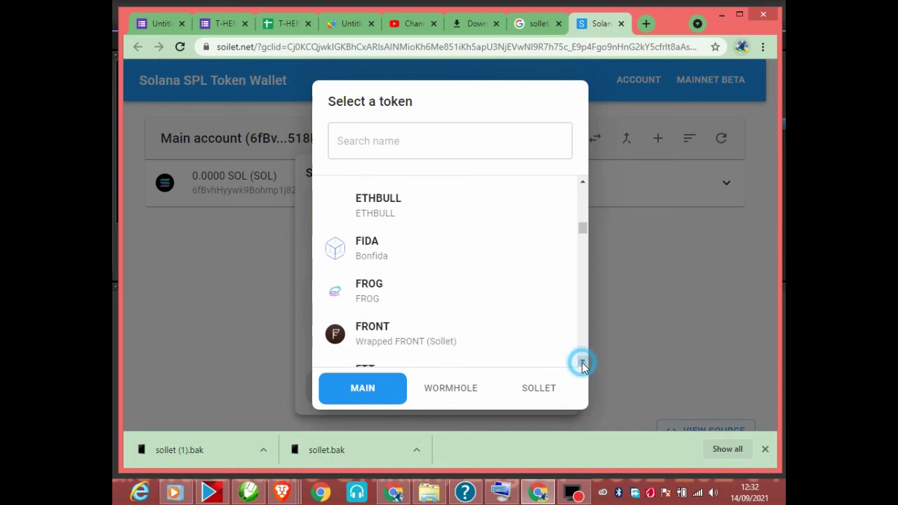
left_click(582, 361)
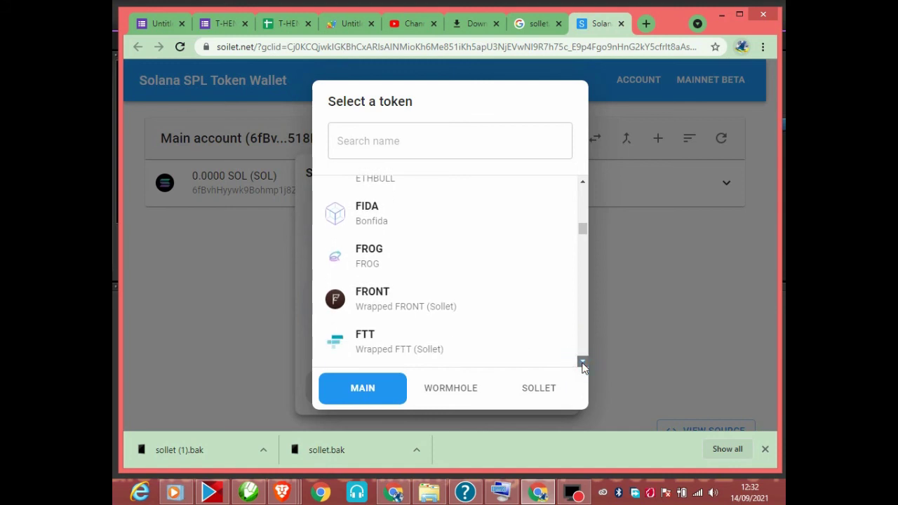
left_click(582, 362)
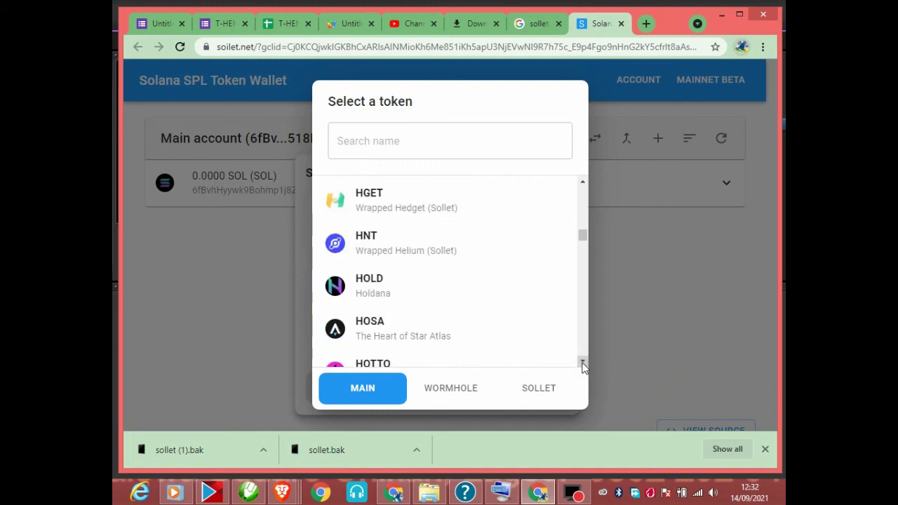
left_click(583, 361)
left_click(583, 361)
left_click(582, 362)
left_click(582, 361)
left_click(582, 361)
left_click(583, 361)
left_click(582, 361)
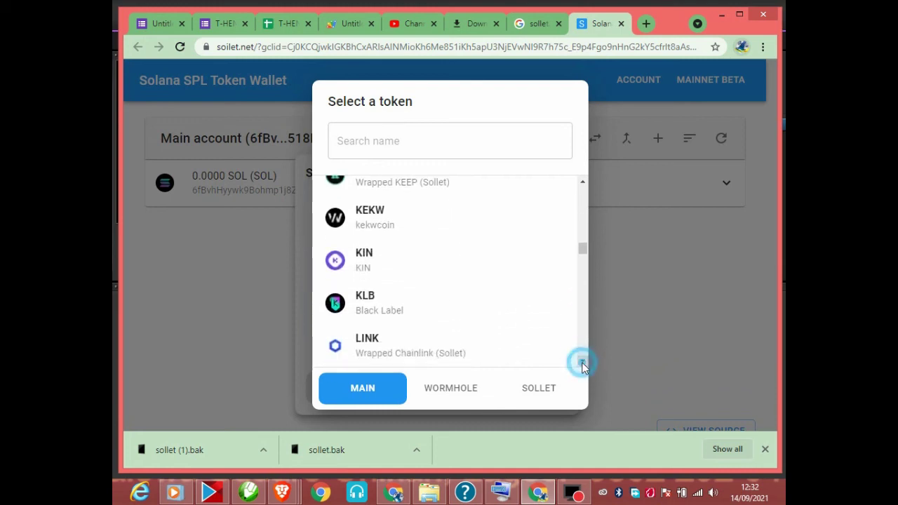
left_click(582, 361)
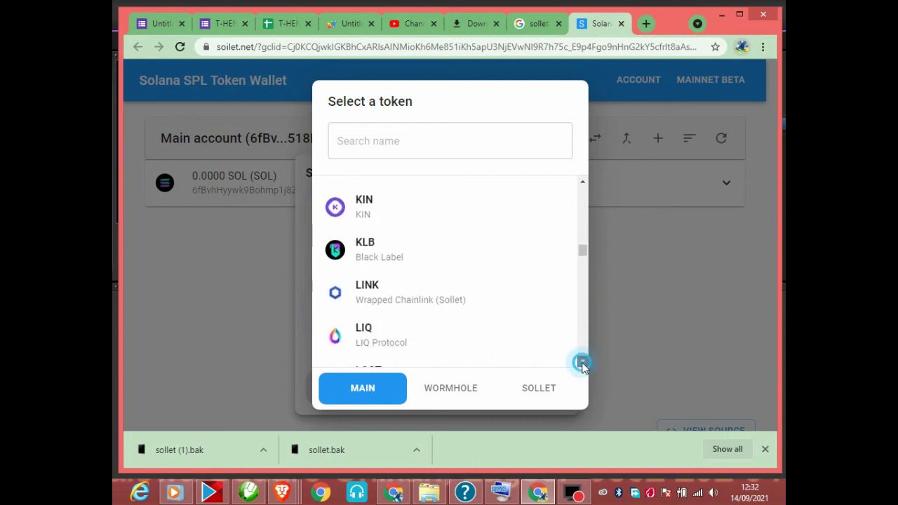
left_click(583, 362)
left_click(582, 362)
left_click(582, 362)
left_click(583, 361)
left_click(582, 362)
left_click(582, 361)
left_click(582, 362)
left_click(582, 361)
left_click(582, 361)
left_click(583, 361)
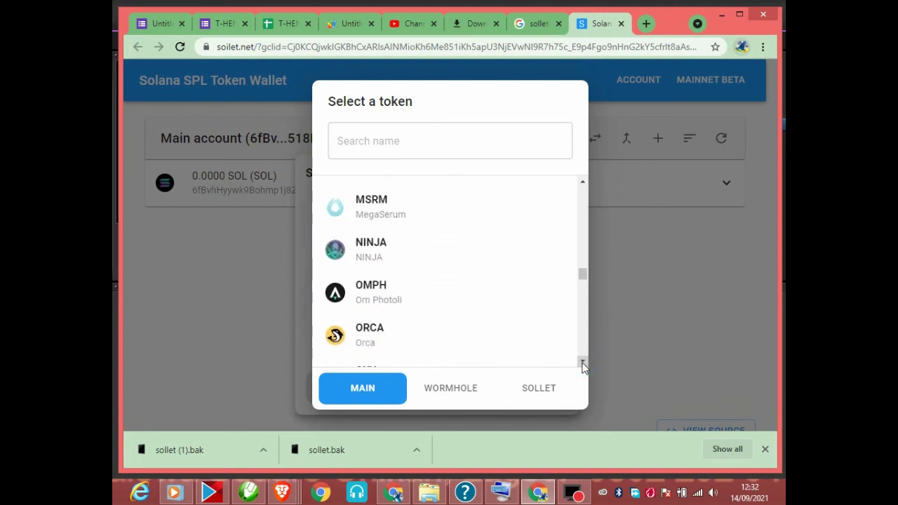
left_click(582, 361)
left_click(582, 361)
left_click(583, 362)
left_click(582, 361)
left_click(582, 361)
left_click(582, 361)
left_click(582, 361)
left_click(582, 361)
left_click(583, 361)
left_click(582, 361)
left_click(582, 361)
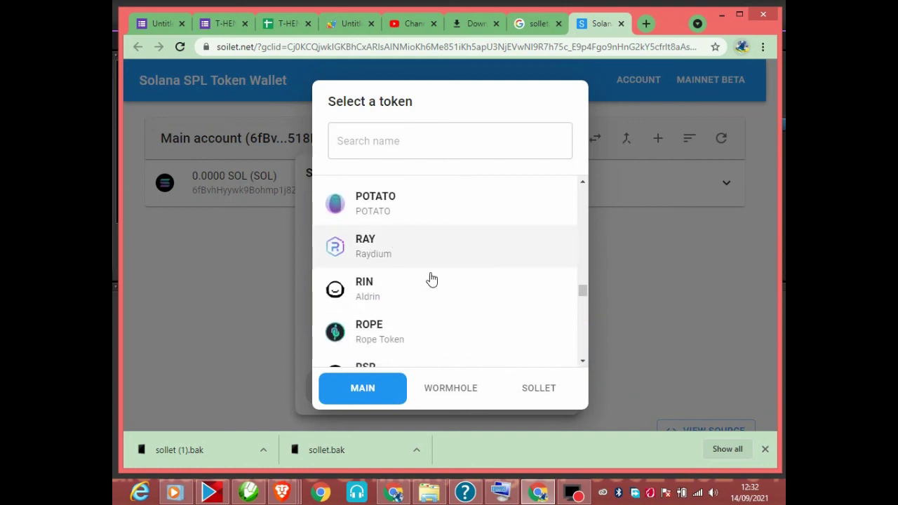
left_click(582, 361)
left_click(582, 362)
left_click(582, 362)
left_click(582, 361)
left_click(582, 362)
left_click(582, 361)
left_click(582, 361)
left_click(582, 361)
left_click(582, 361)
left_click(582, 361)
left_click(582, 362)
left_click(582, 361)
left_click(582, 361)
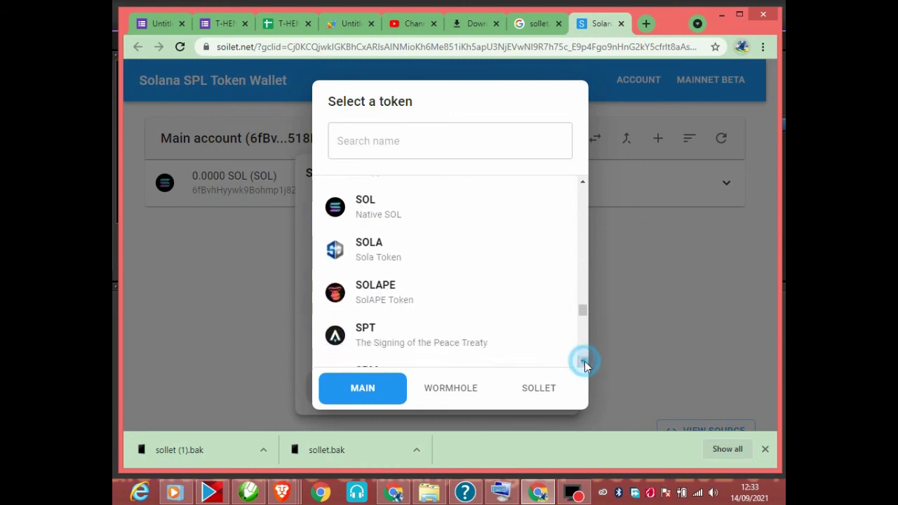
left_click(582, 361)
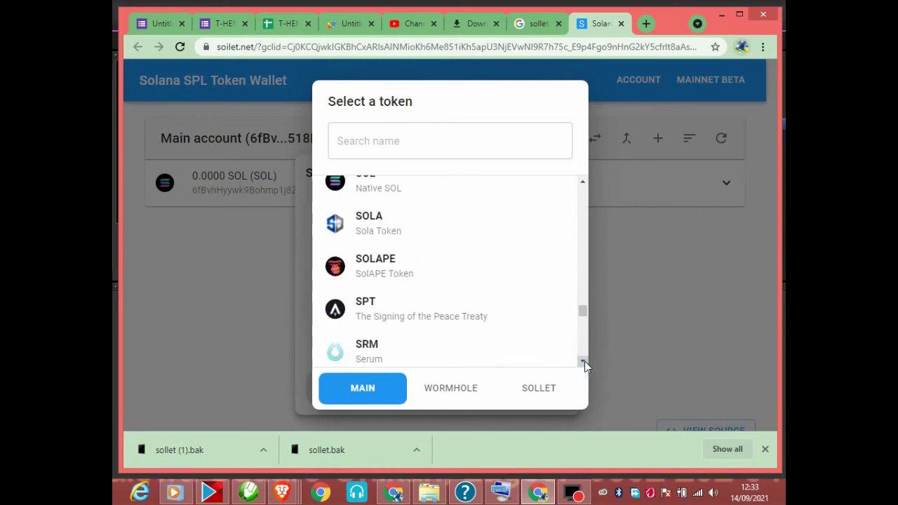
left_click(385, 273)
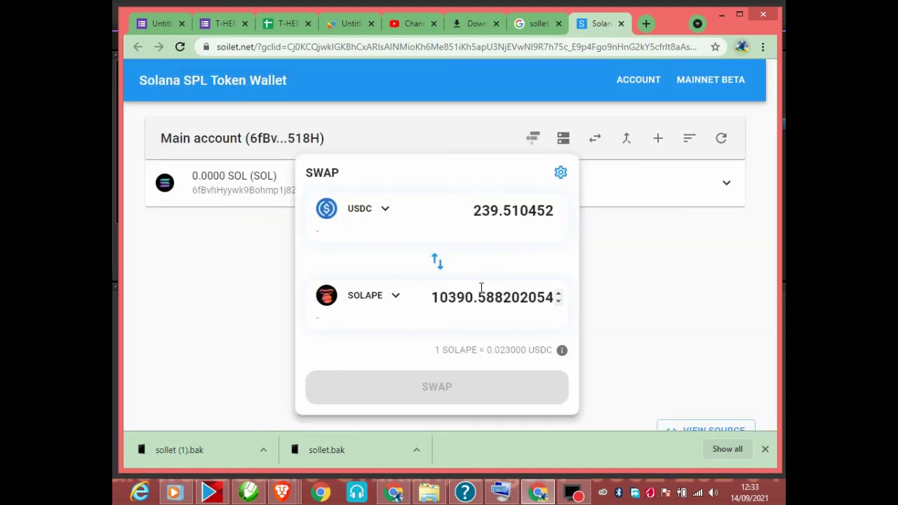
- Replace the USDC amount with 50, quoting 2169.130434783 SOLAPE, and attempt the swap
left_click(552, 211)
key("BackSpace")
key("BackSpace")
key("BackSpace")
key("BackSpace")
key("BackSpace")
key("BackSpace")
key("BackSpace")
key("BackSpace")
key("BackSpace")
key("BackSpace")
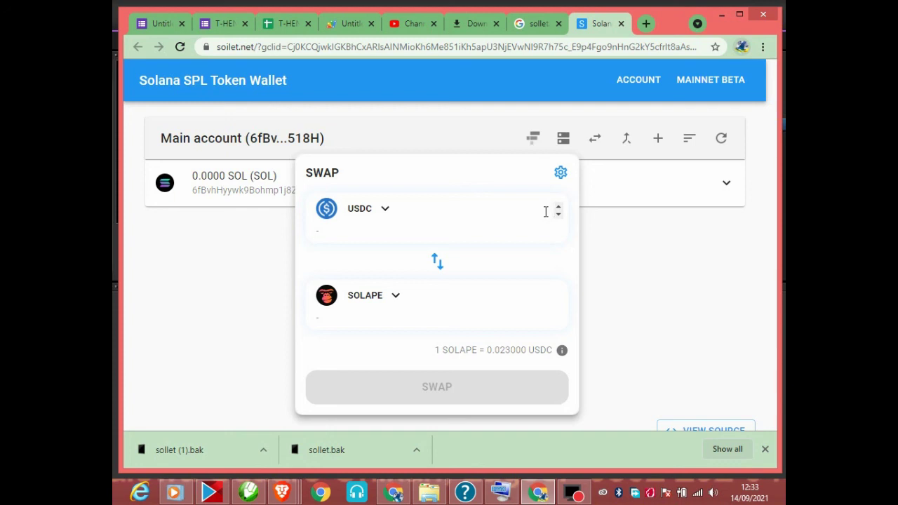
type("50")
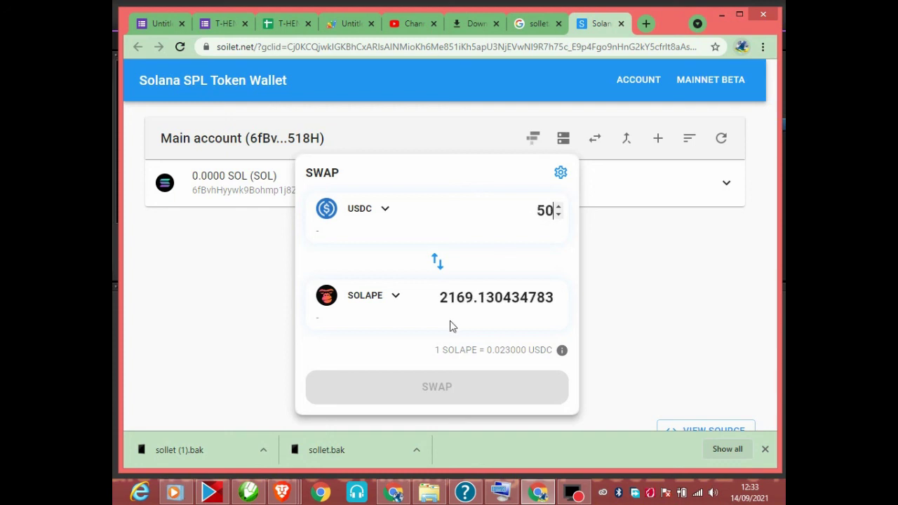
left_click(431, 389)
- Dismiss the Swap panel, then open and close the FTX Pay deposit dialog
left_click(619, 204)
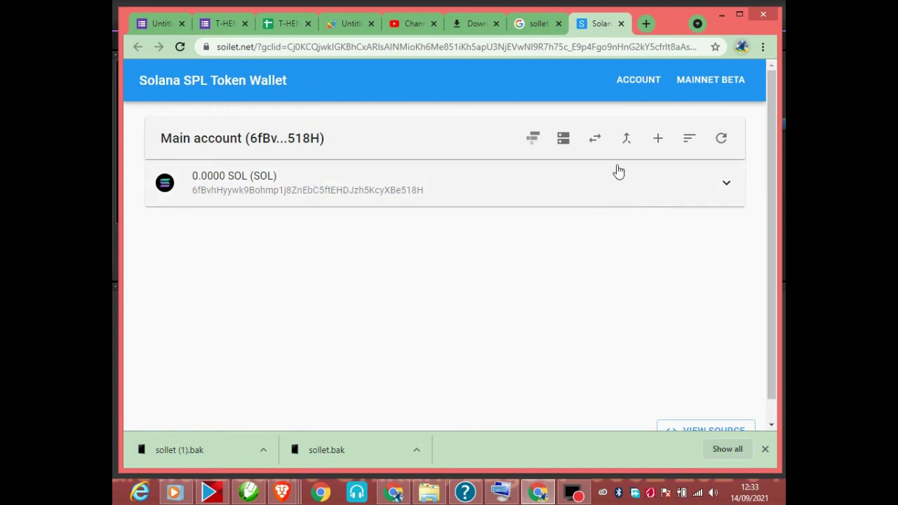
left_click(533, 141)
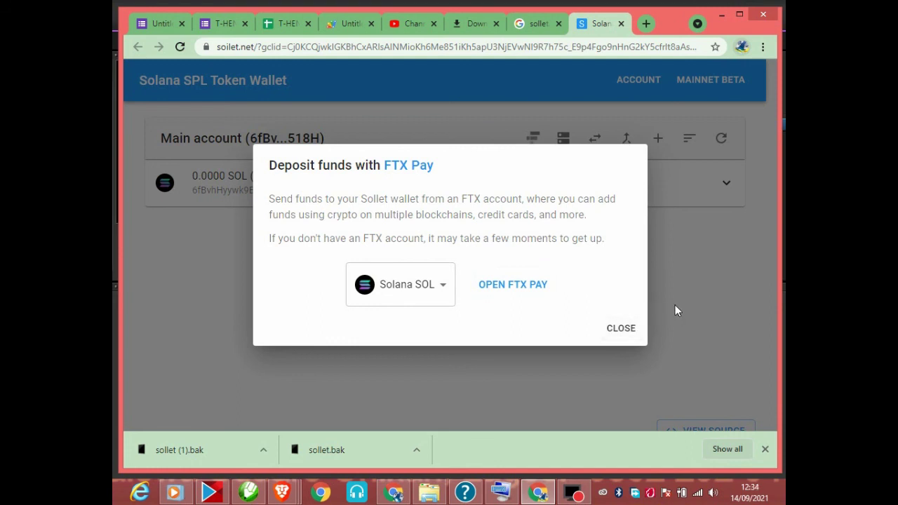
left_click(618, 328)
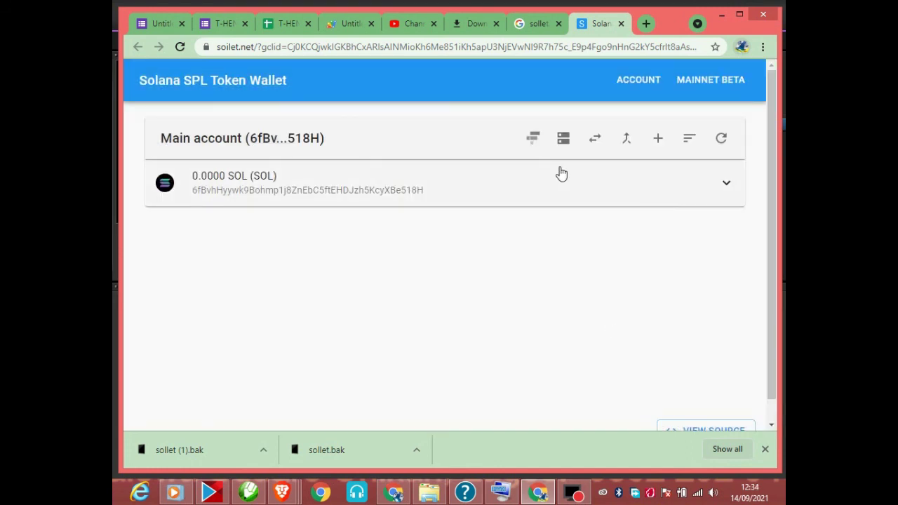